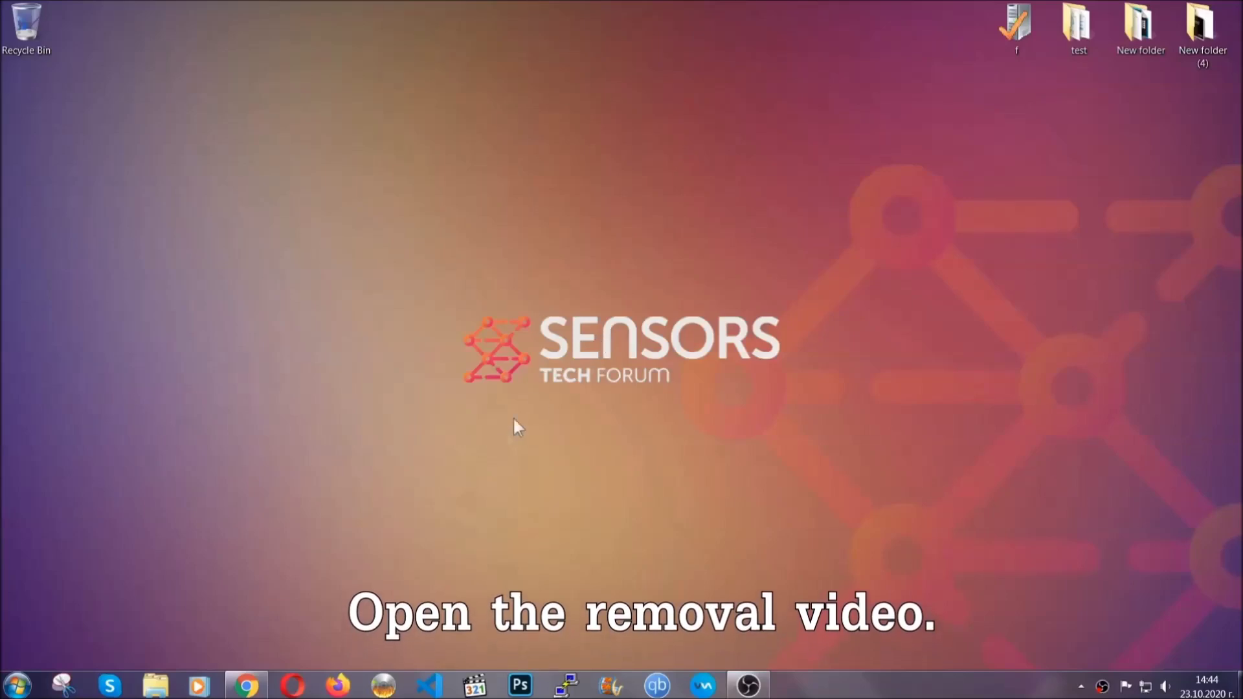
Follow the video description's sensorstechforum link and launch the downloaded SpyHunter-Installer.exe
{"action": "left_click", "coordinate": [246, 687]}
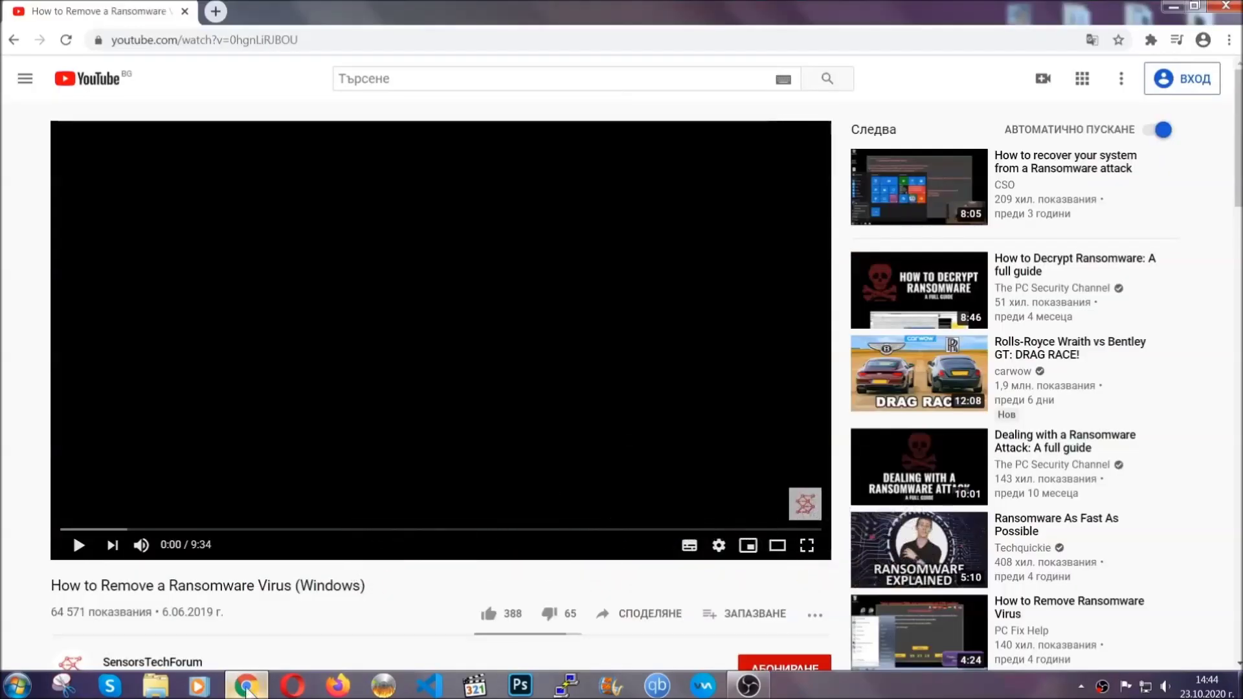
{"action": "scroll", "coordinate": [223, 527], "scroll_direction": "down", "scroll_amount": 4}
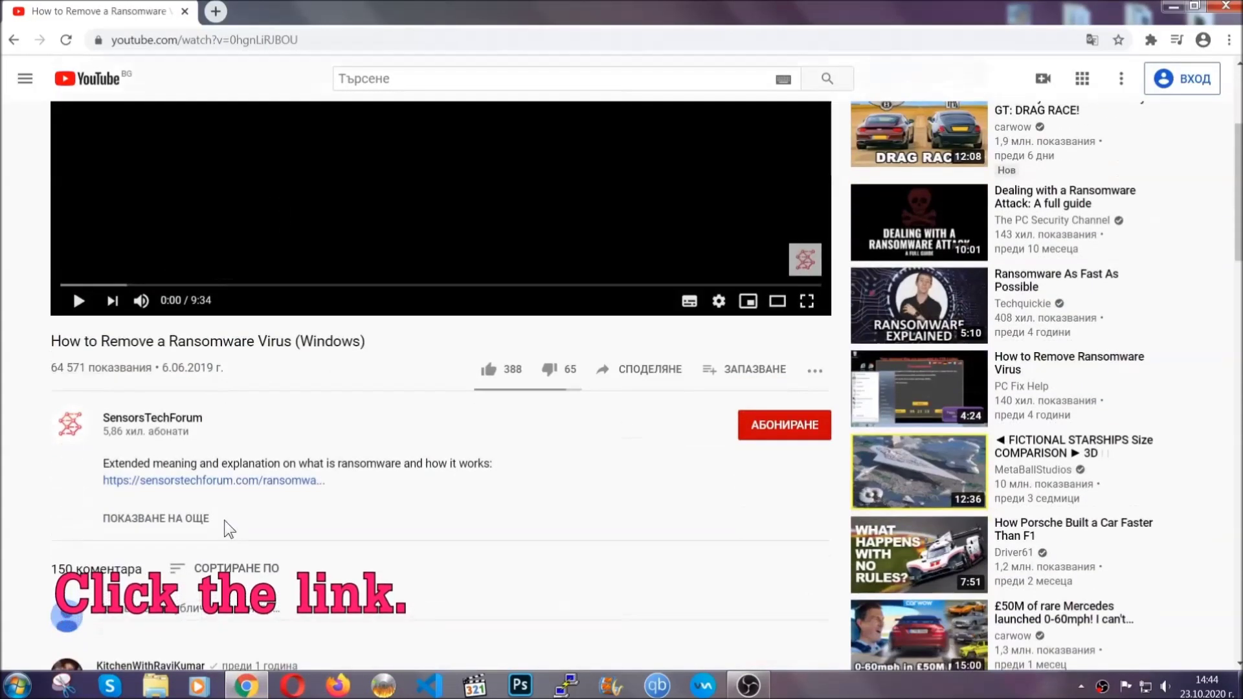
{"action": "left_click", "coordinate": [247, 483]}
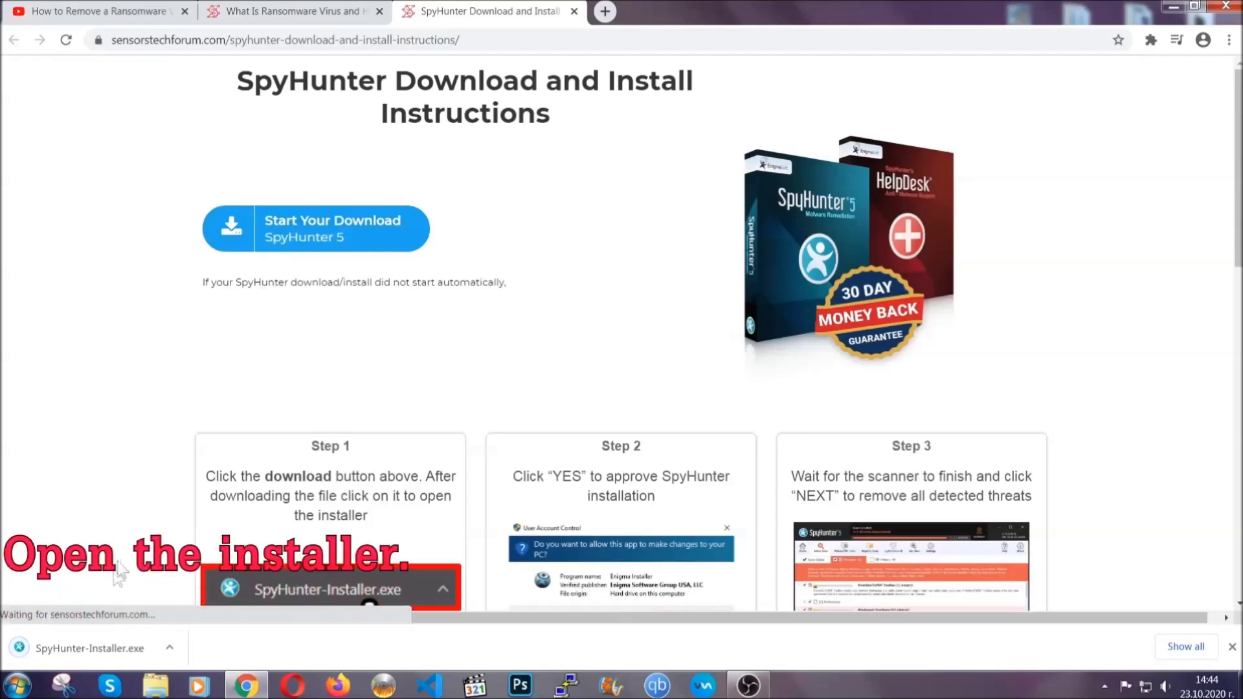
{"action": "left_click", "coordinate": [88, 646]}
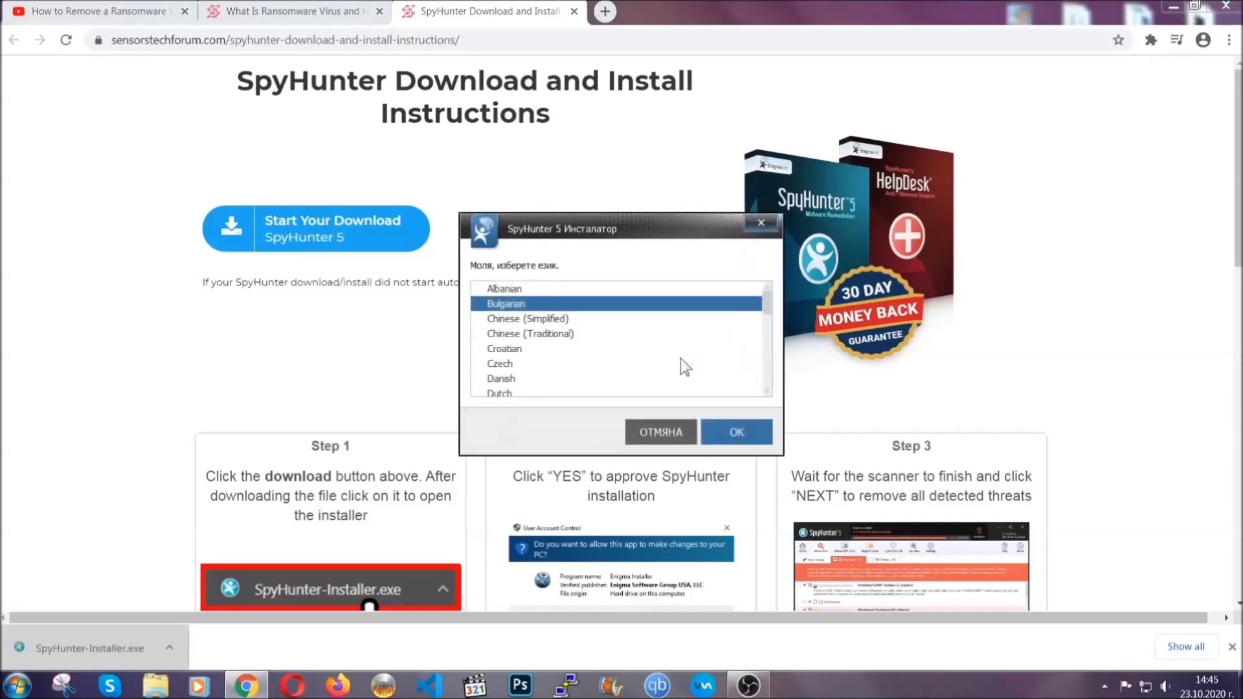
Install SpyHunter 5 in English, accepting the EULA and Privacy Policy, and finish setup
{"action": "scroll", "coordinate": [650, 359], "scroll_direction": "down", "scroll_amount": 2}
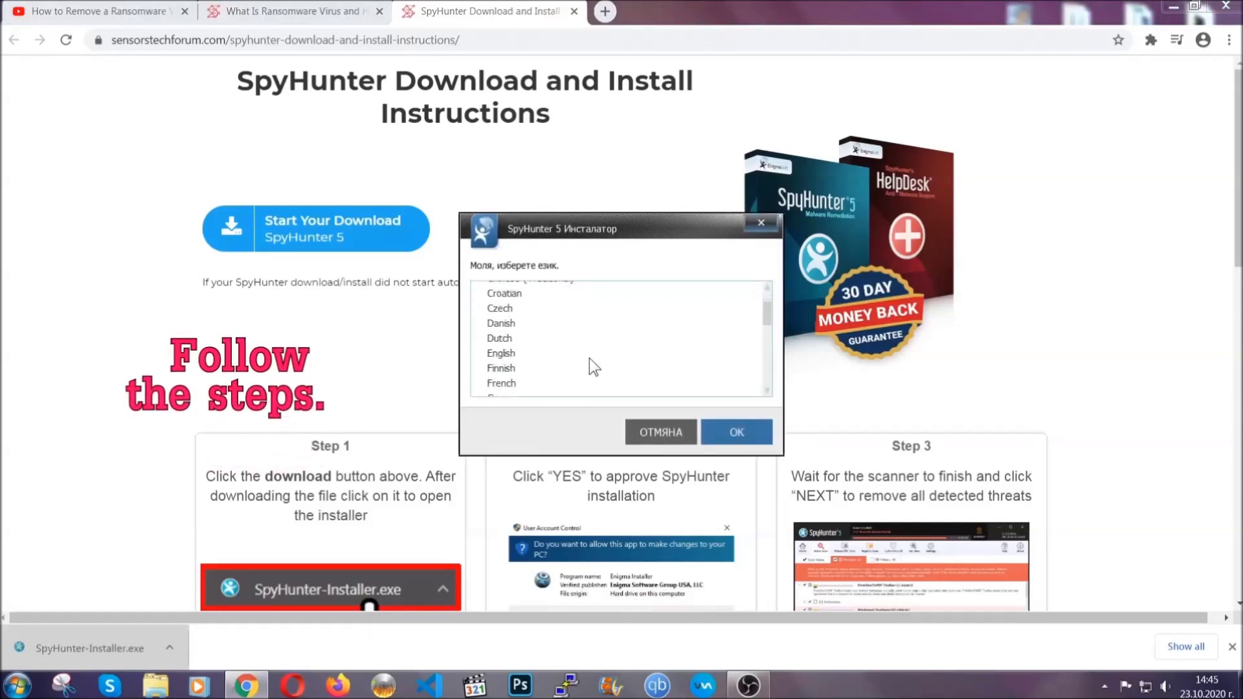
{"action": "left_click", "coordinate": [586, 357]}
{"action": "left_click", "coordinate": [729, 430]}
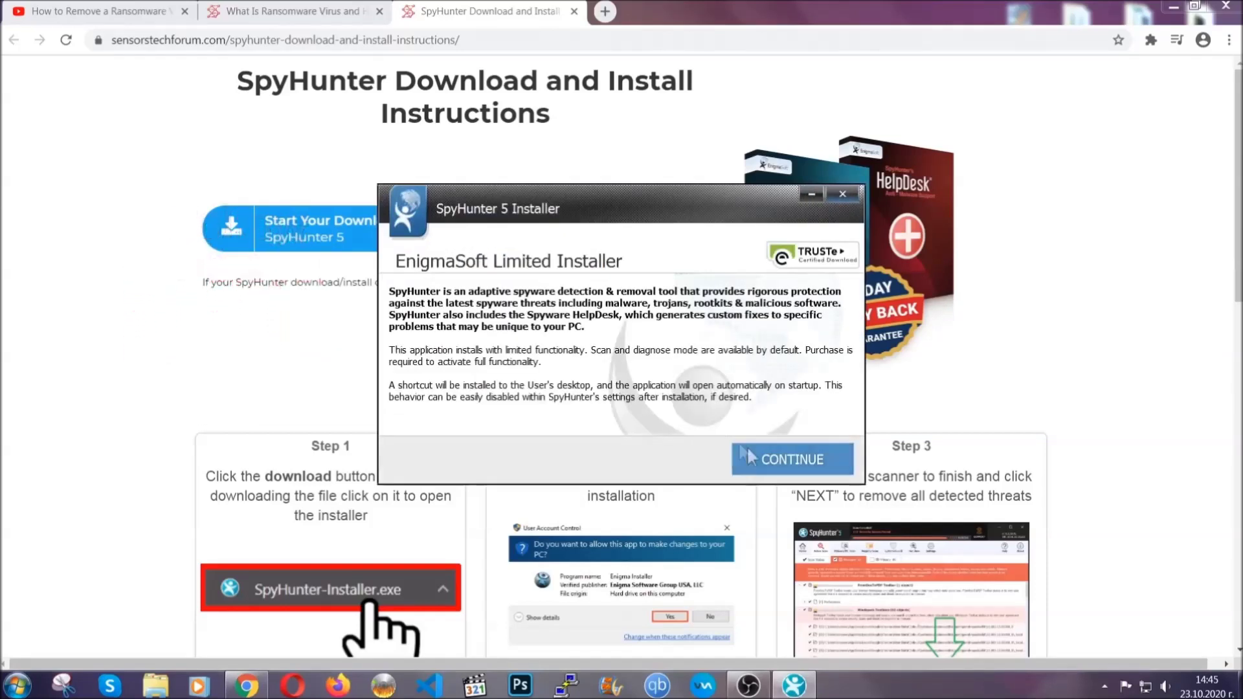
{"action": "left_click", "coordinate": [747, 452]}
{"action": "left_click", "coordinate": [712, 420]}
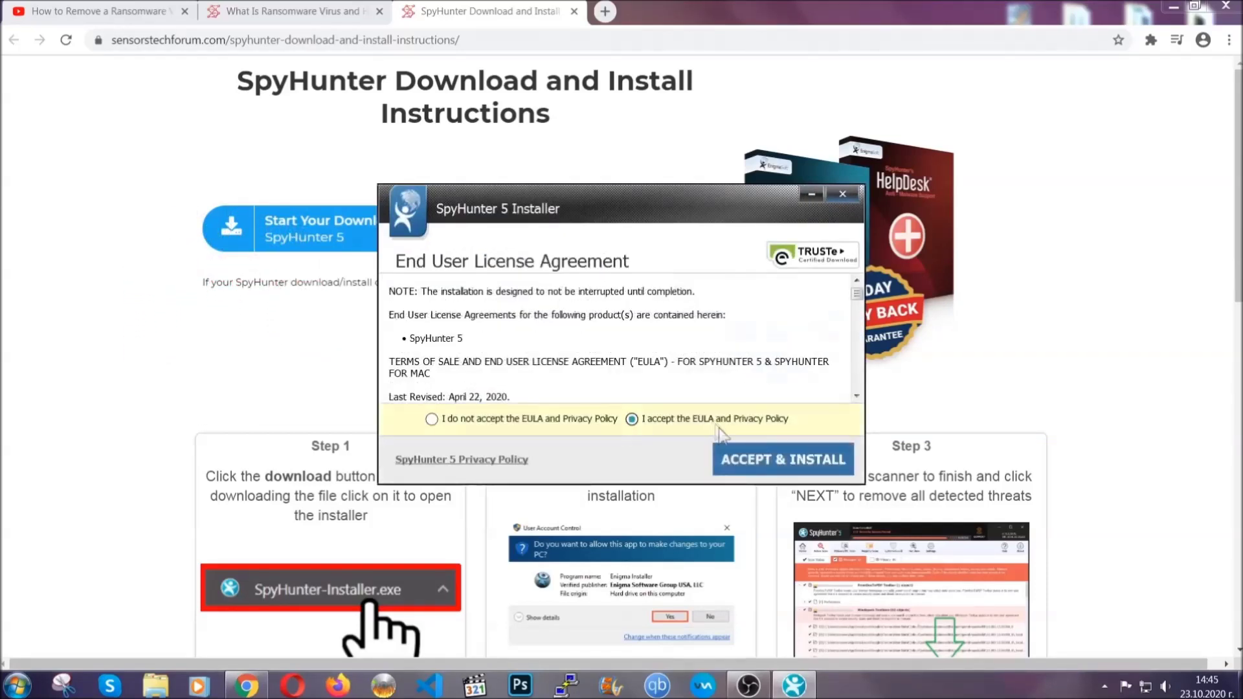
{"action": "left_click", "coordinate": [742, 456]}
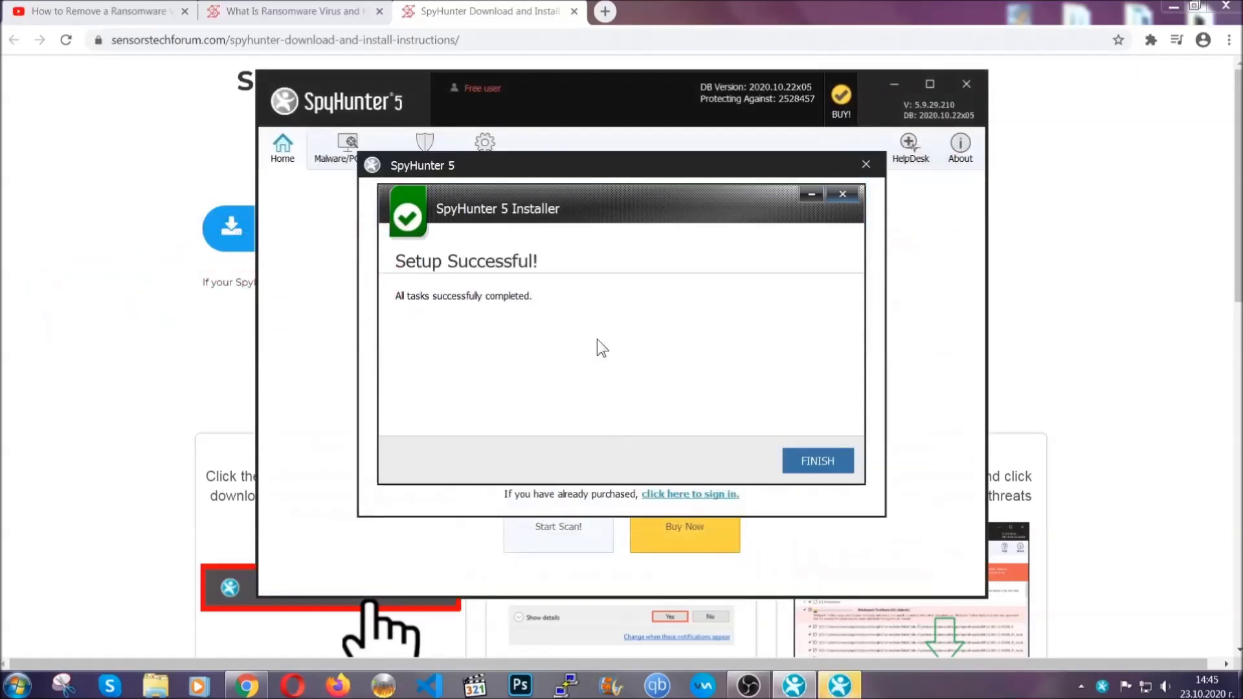
{"action": "left_click", "coordinate": [795, 464]}
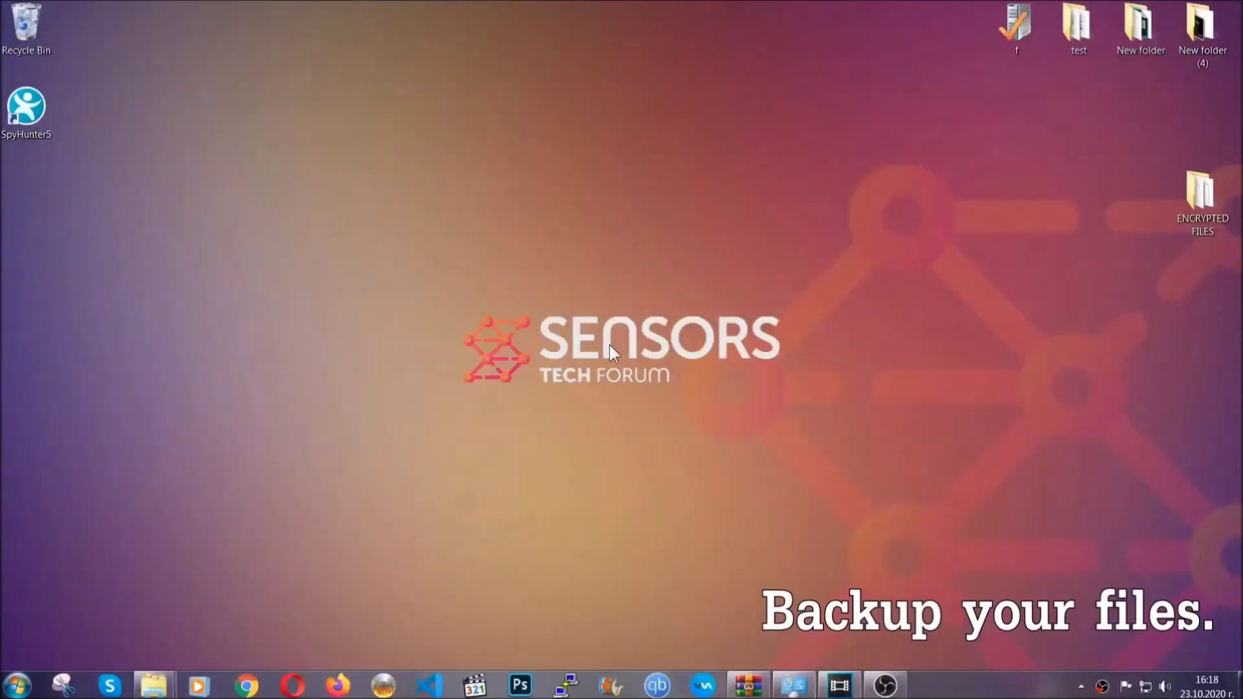
Copy all six encrypted .efji files from the ENCRYPTED FILES folder
{"action": "double_click", "coordinate": [1194, 199]}
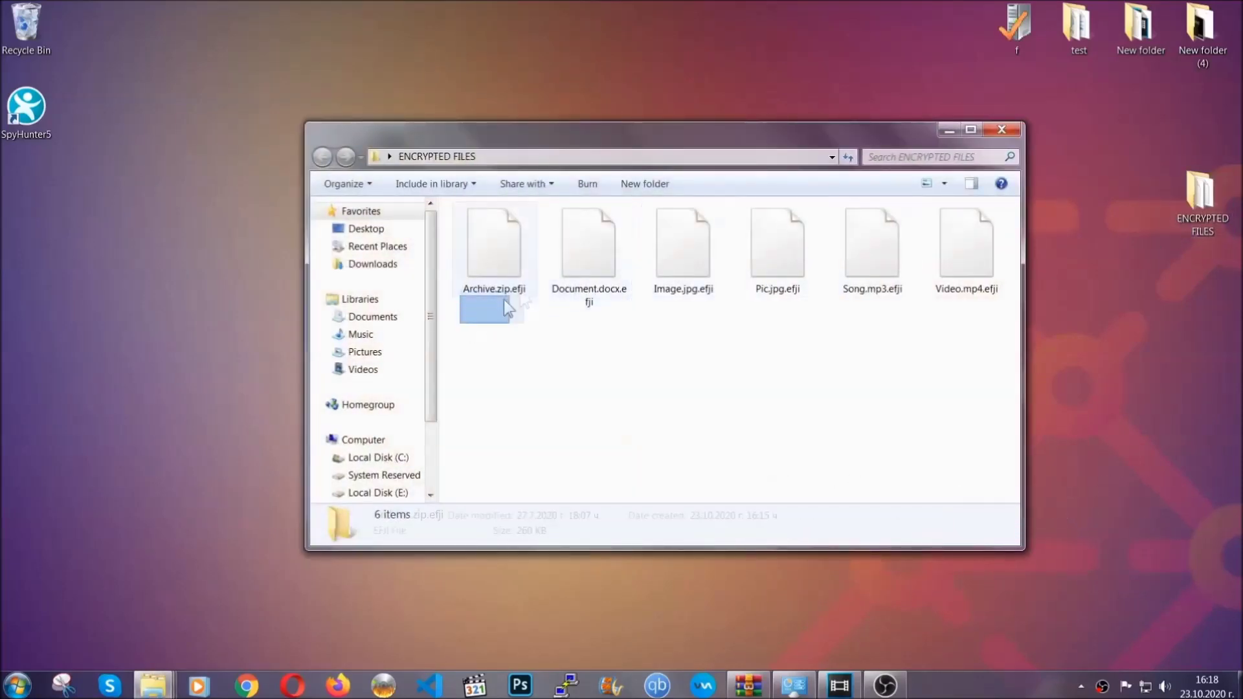
{"action": "left_click_drag", "start_coordinate": [504, 299], "coordinate": [972, 230]}
{"action": "right_click", "coordinate": [972, 230]}
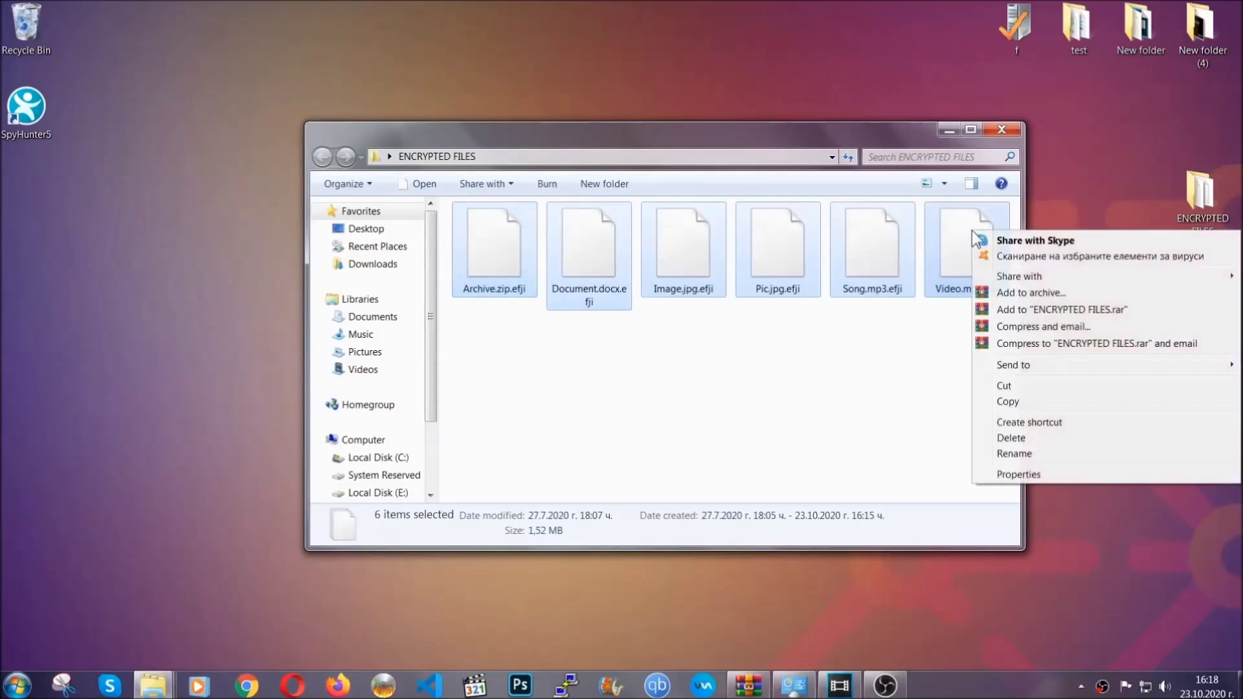
{"action": "left_click", "coordinate": [1006, 403]}
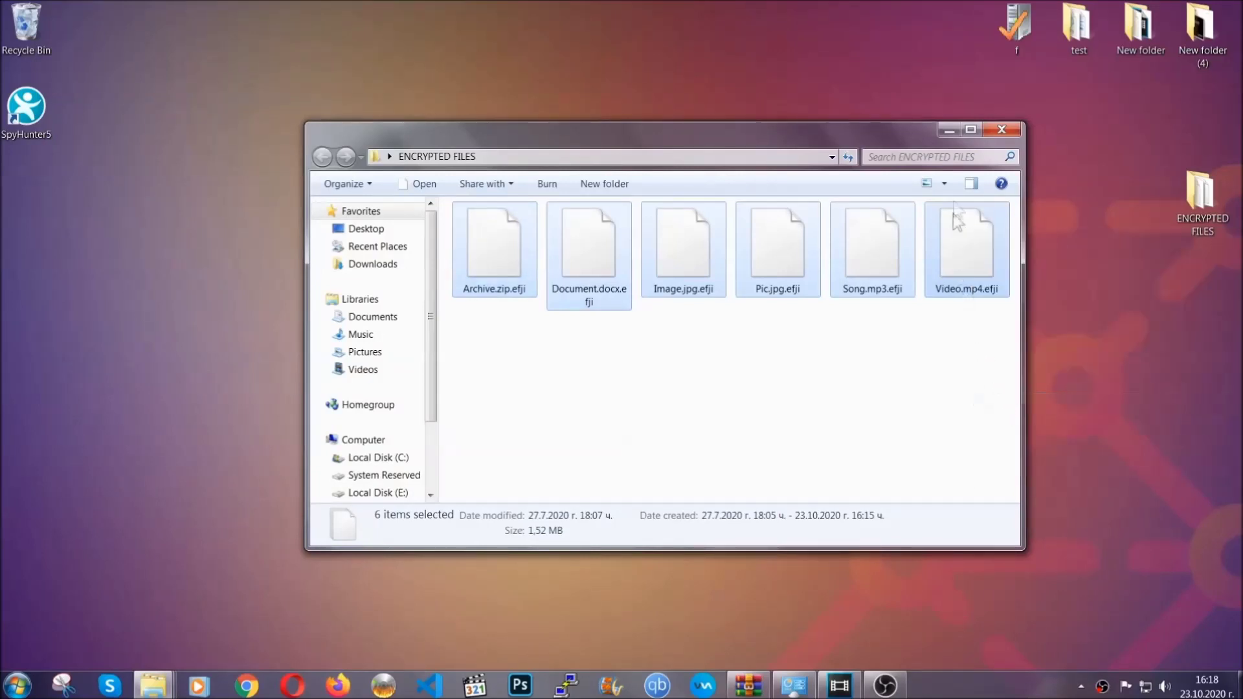
{"action": "left_click", "coordinate": [950, 130]}
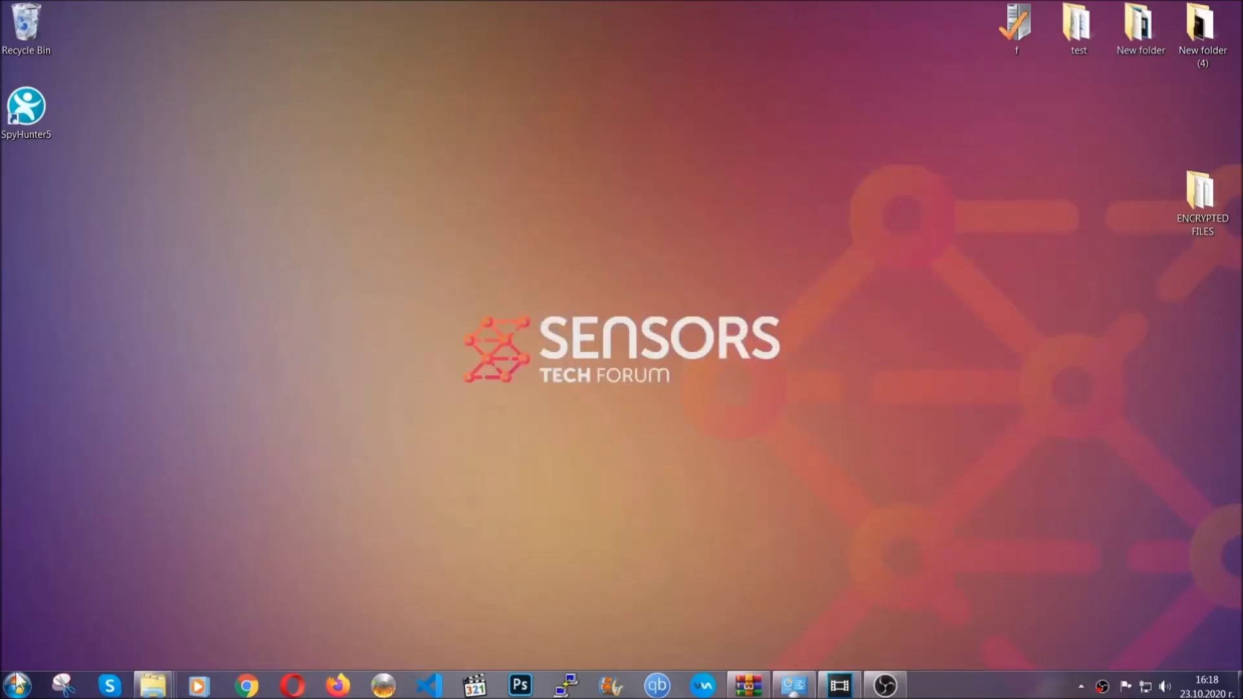
Paste the six files onto FLASH DRIVE (H:) and close its window
{"action": "left_click", "coordinate": [17, 685]}
{"action": "left_click", "coordinate": [235, 484]}
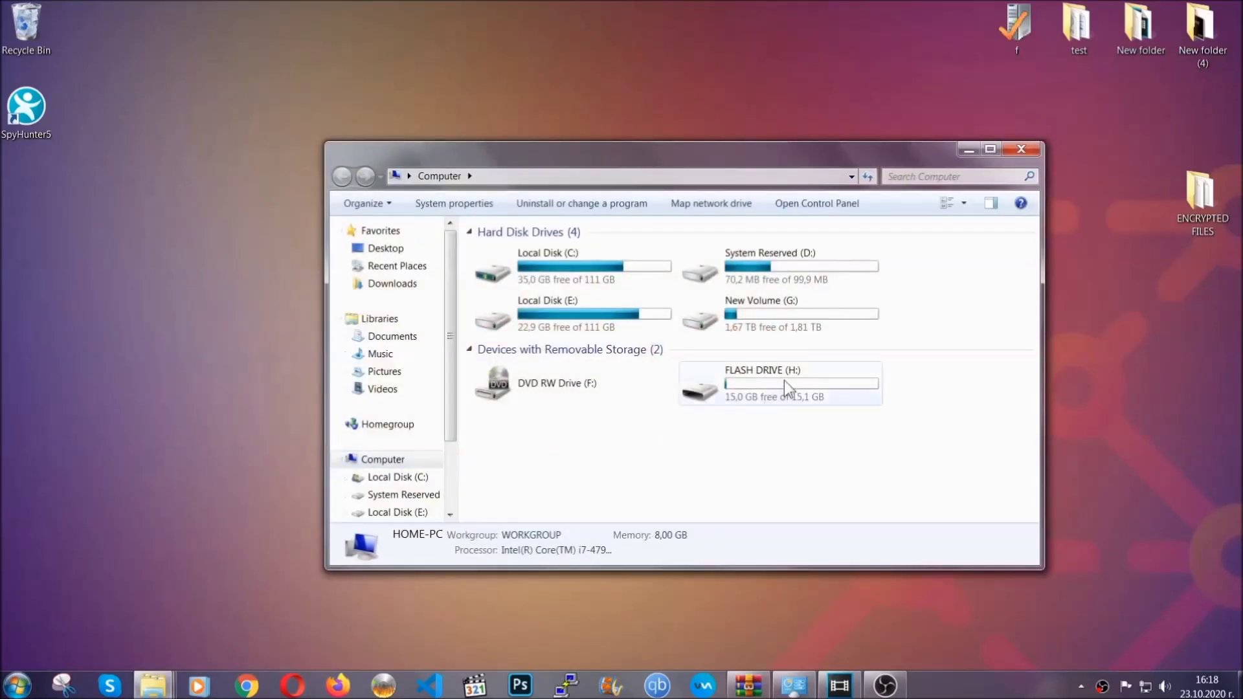
{"action": "double_click", "coordinate": [784, 380]}
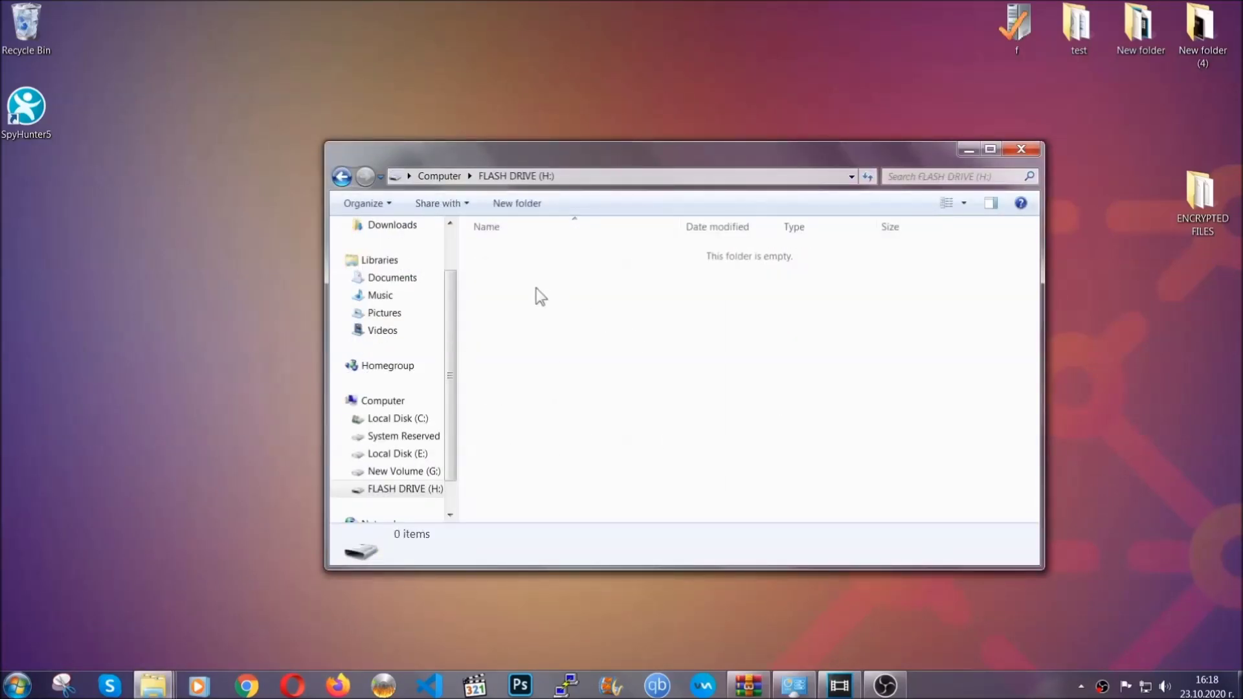
{"action": "right_click", "coordinate": [537, 289]}
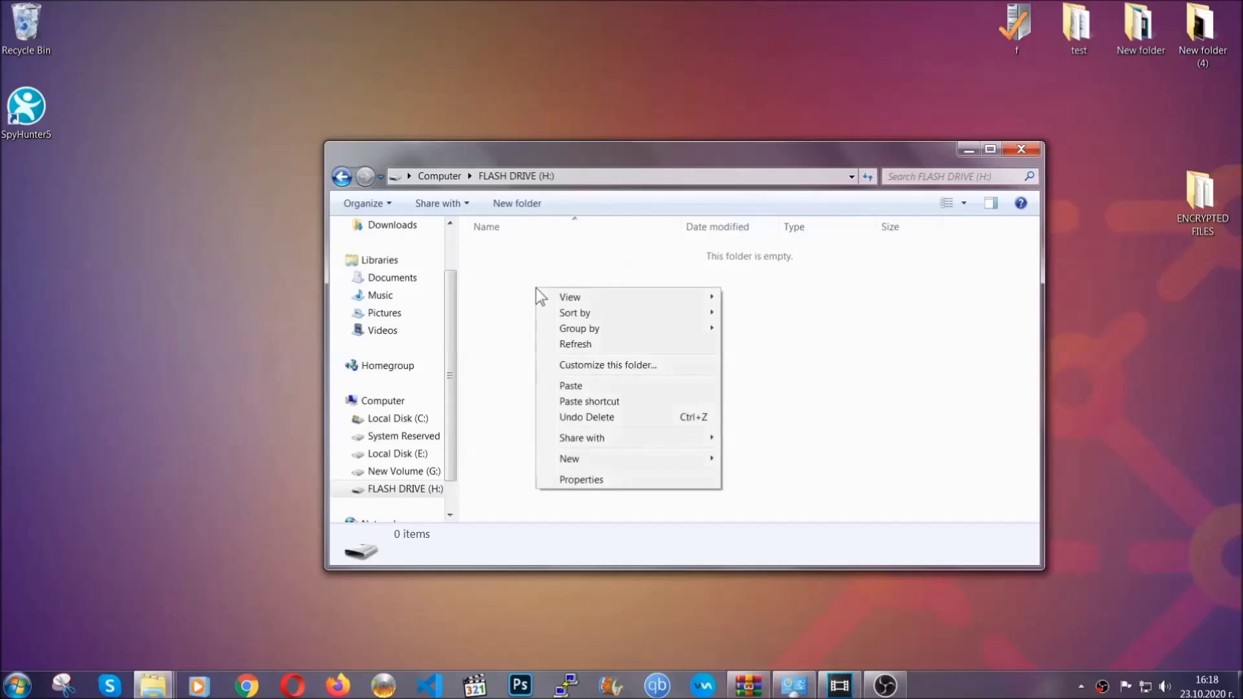
{"action": "left_click", "coordinate": [566, 387]}
{"action": "left_click", "coordinate": [566, 387]}
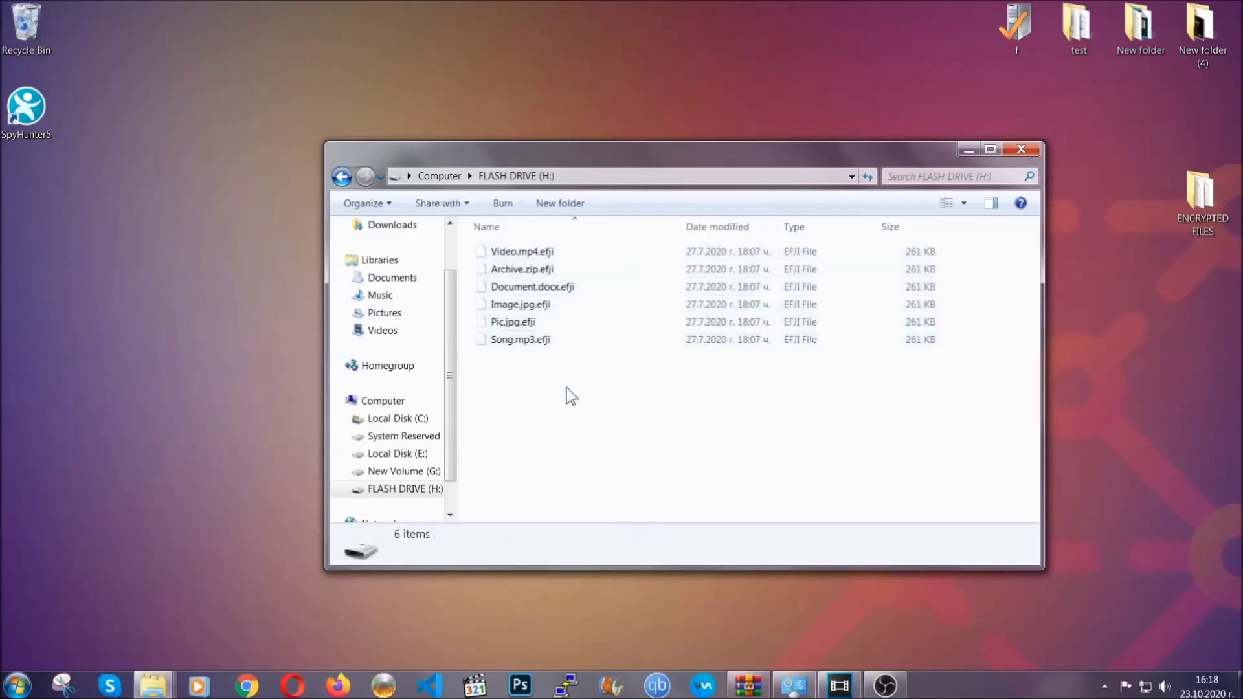
{"action": "left_click", "coordinate": [1021, 149]}
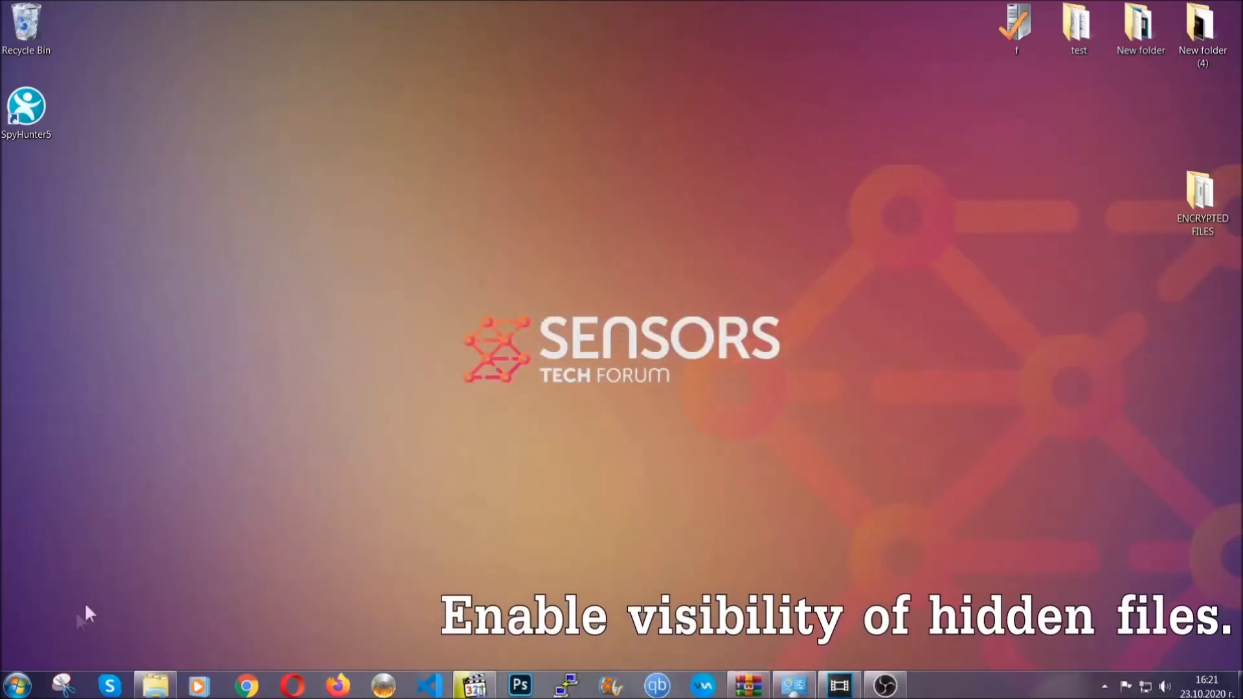
Find the 'show hidden files and folders' setting and enable showing hidden files, folders and drives
{"action": "left_click", "coordinate": [17, 685]}
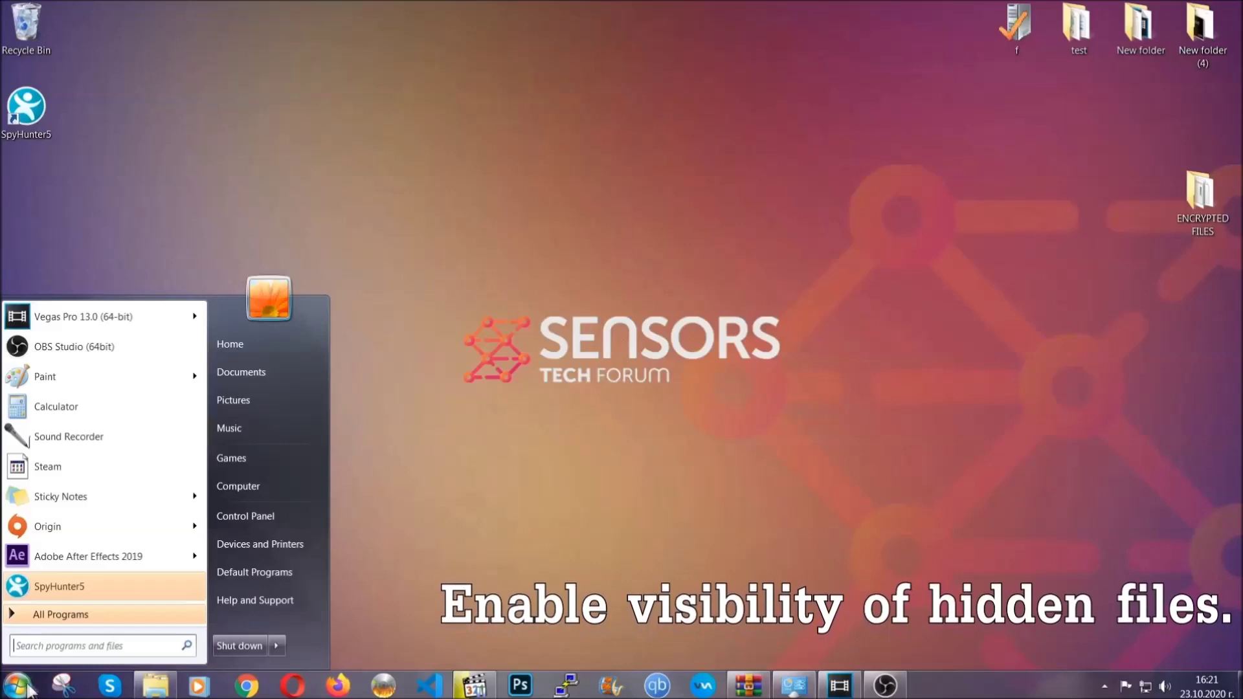
{"action": "left_click", "coordinate": [55, 637]}
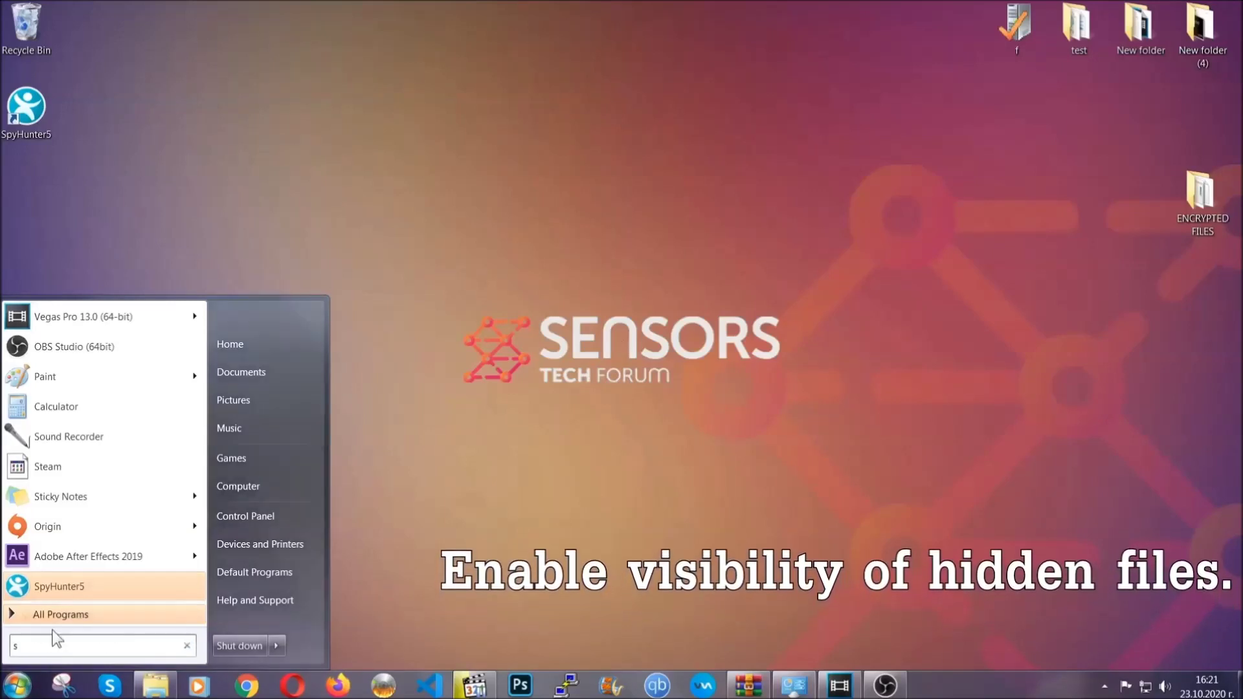
{"action": "type", "text": "showh"}
{"action": "key", "text": "BackSpace"}
{"action": "type", "text": "hidden f"}
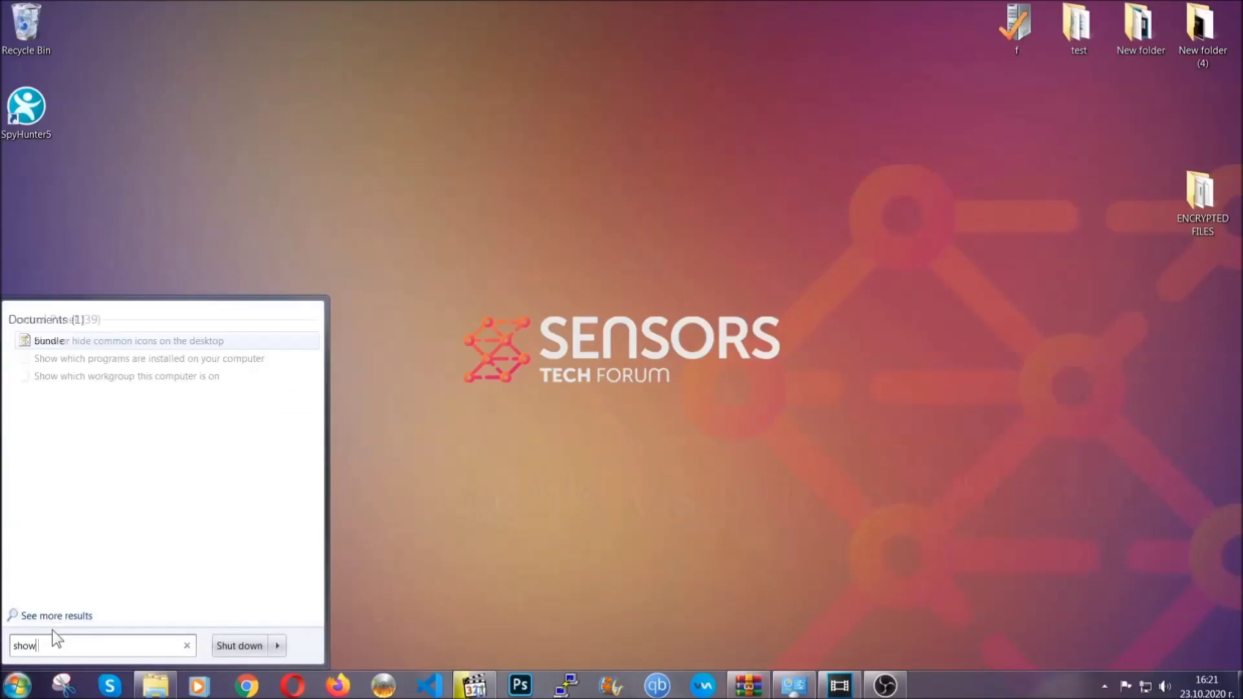
{"action": "type", "text": "iles and folders"}
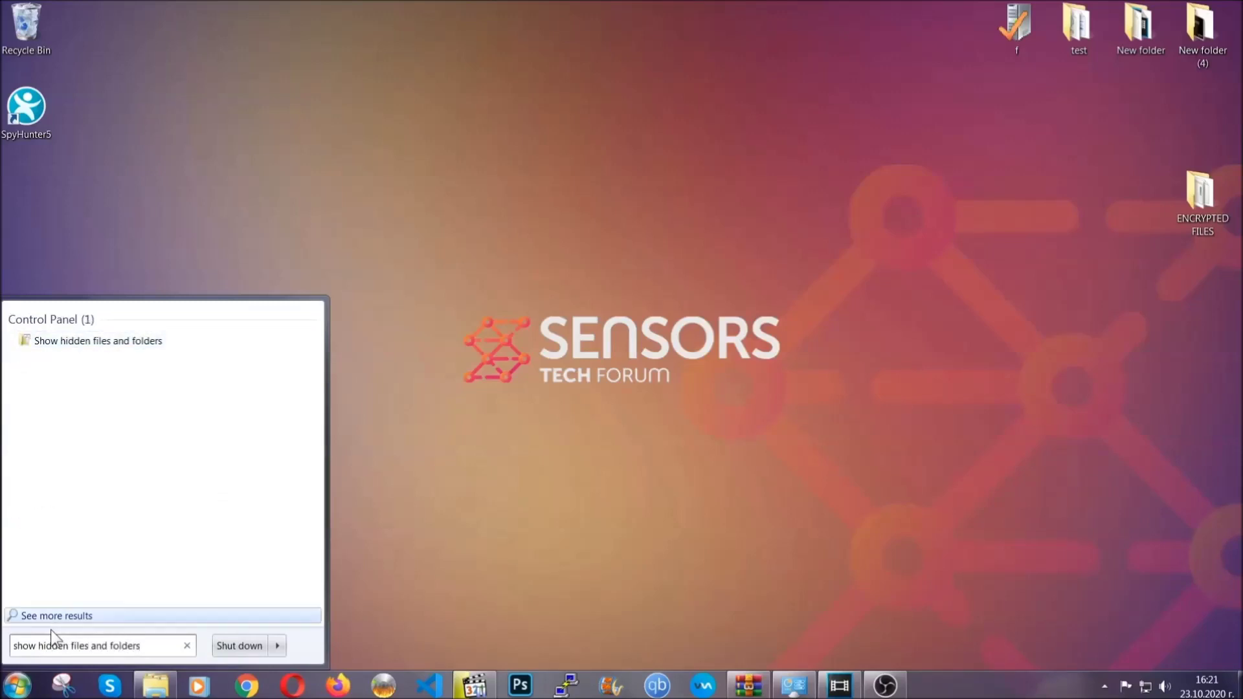
{"action": "left_click", "coordinate": [147, 343]}
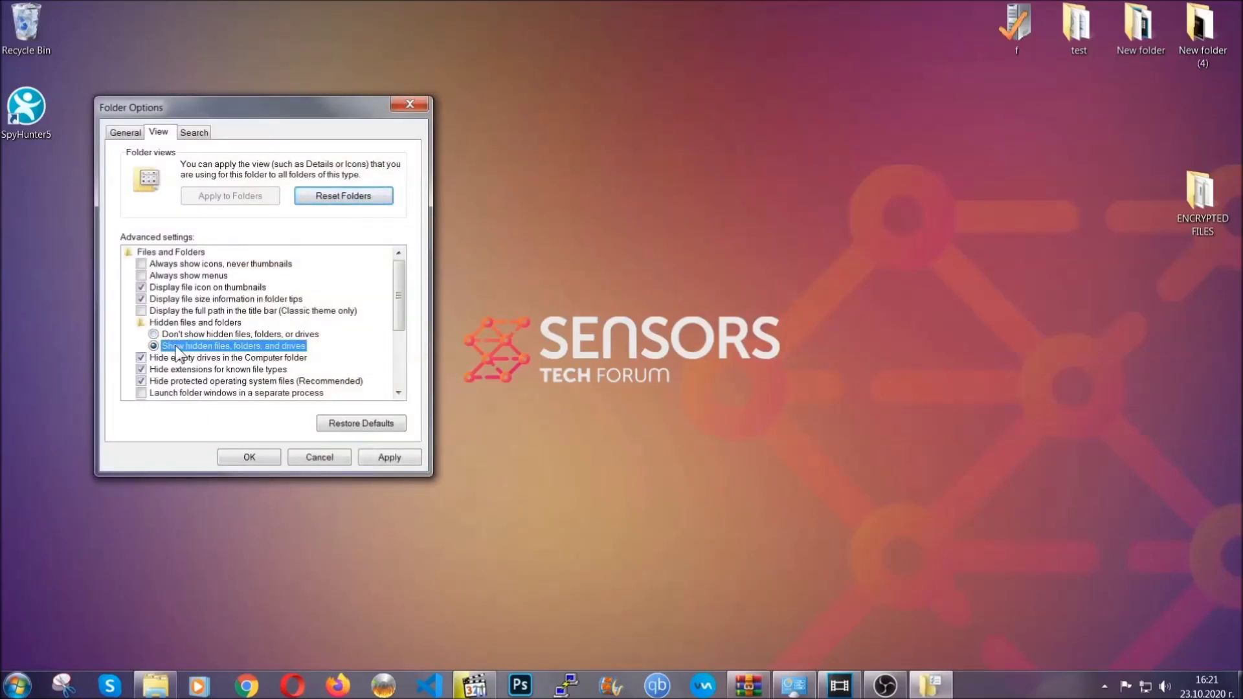
{"action": "left_click", "coordinate": [386, 460]}
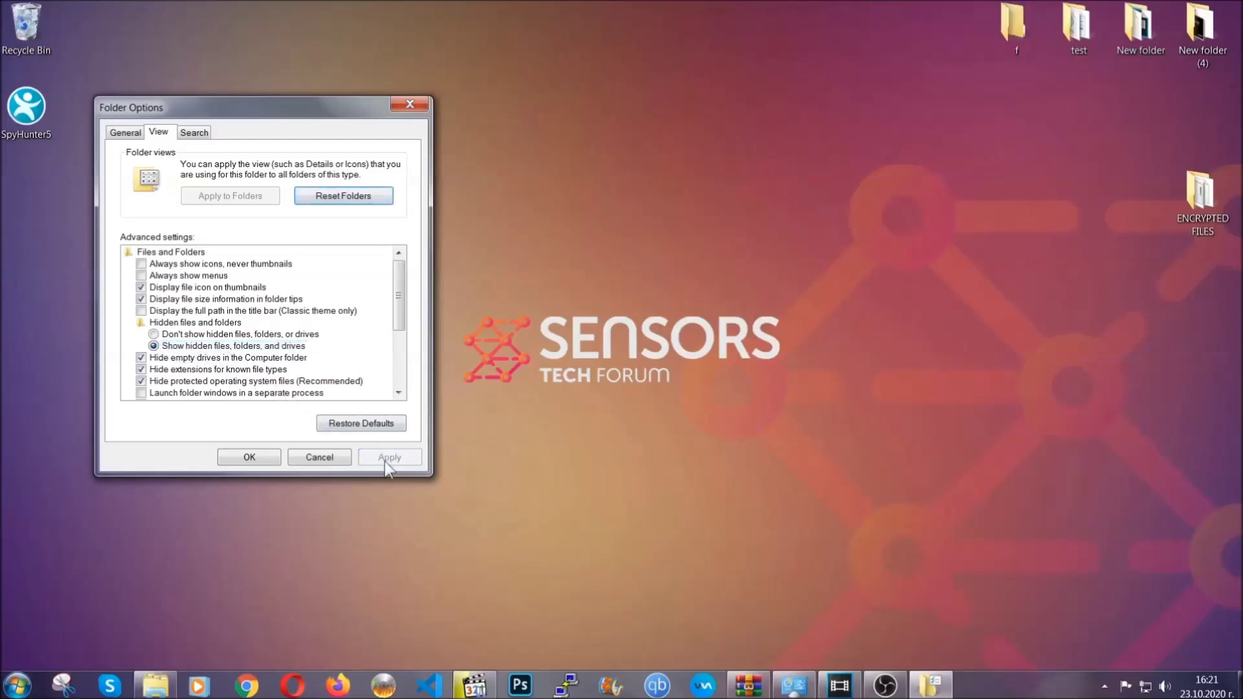
{"action": "left_click", "coordinate": [249, 457]}
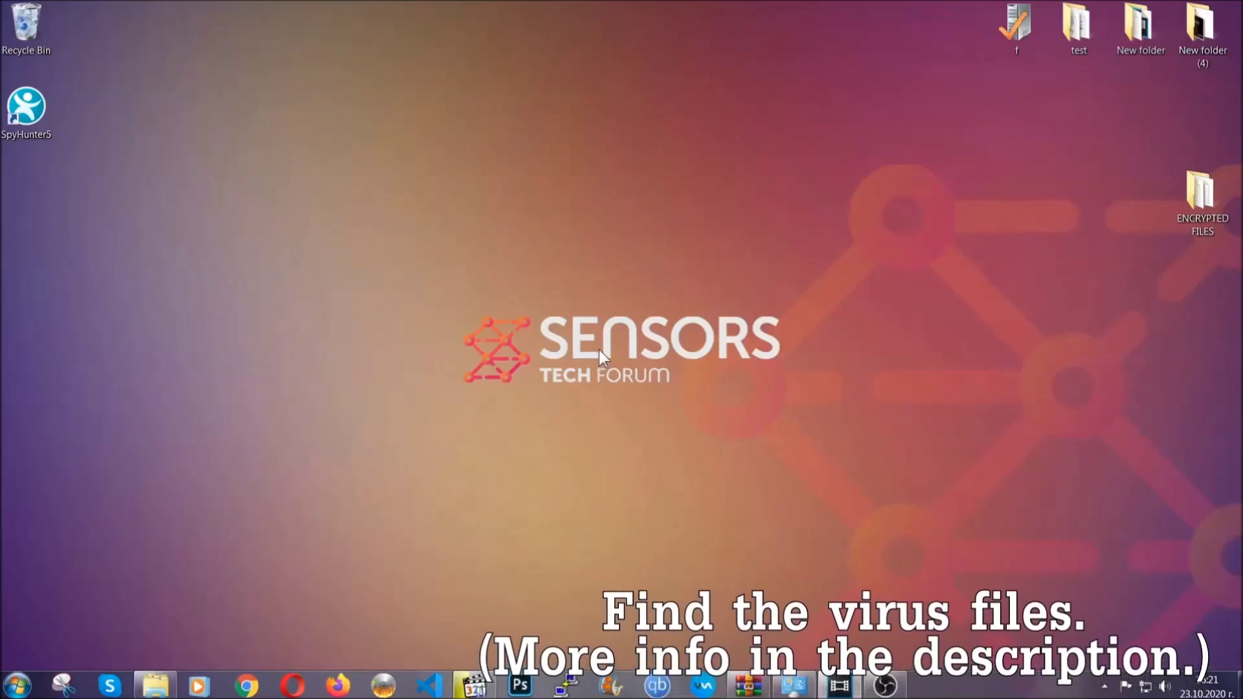
Search the whole Computer for 'fileextension:exe Example Vir'
{"action": "left_click", "coordinate": [16, 685]}
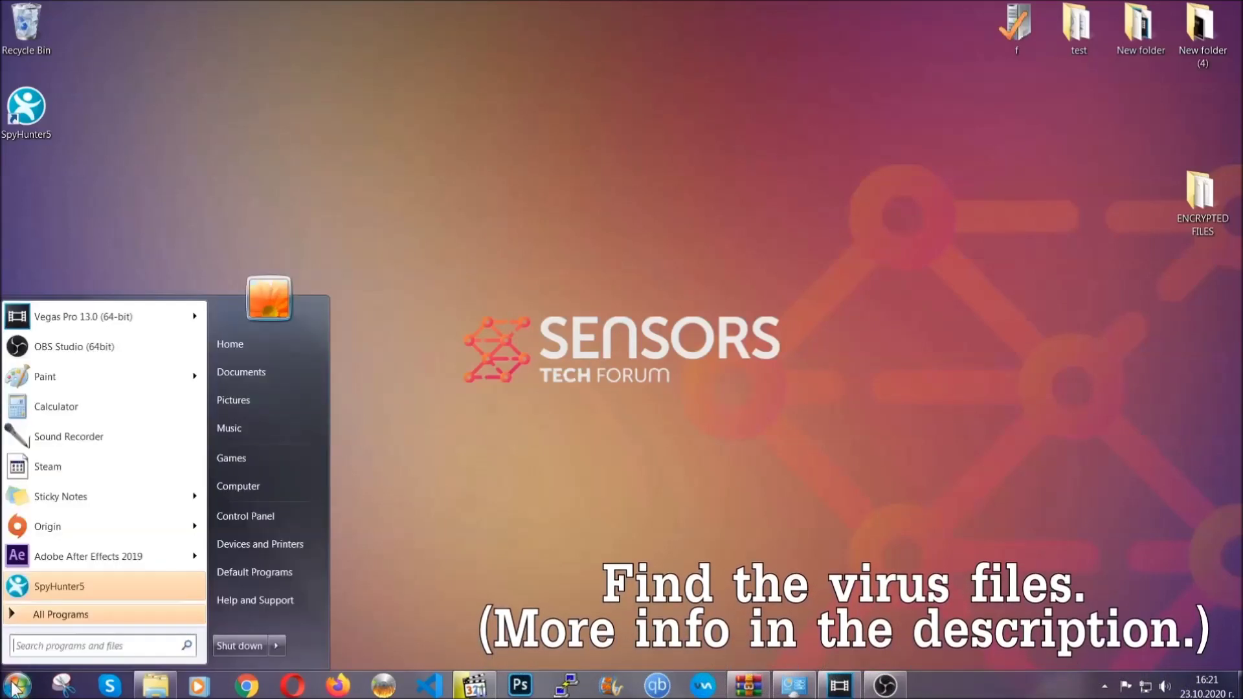
{"action": "left_click", "coordinate": [255, 484]}
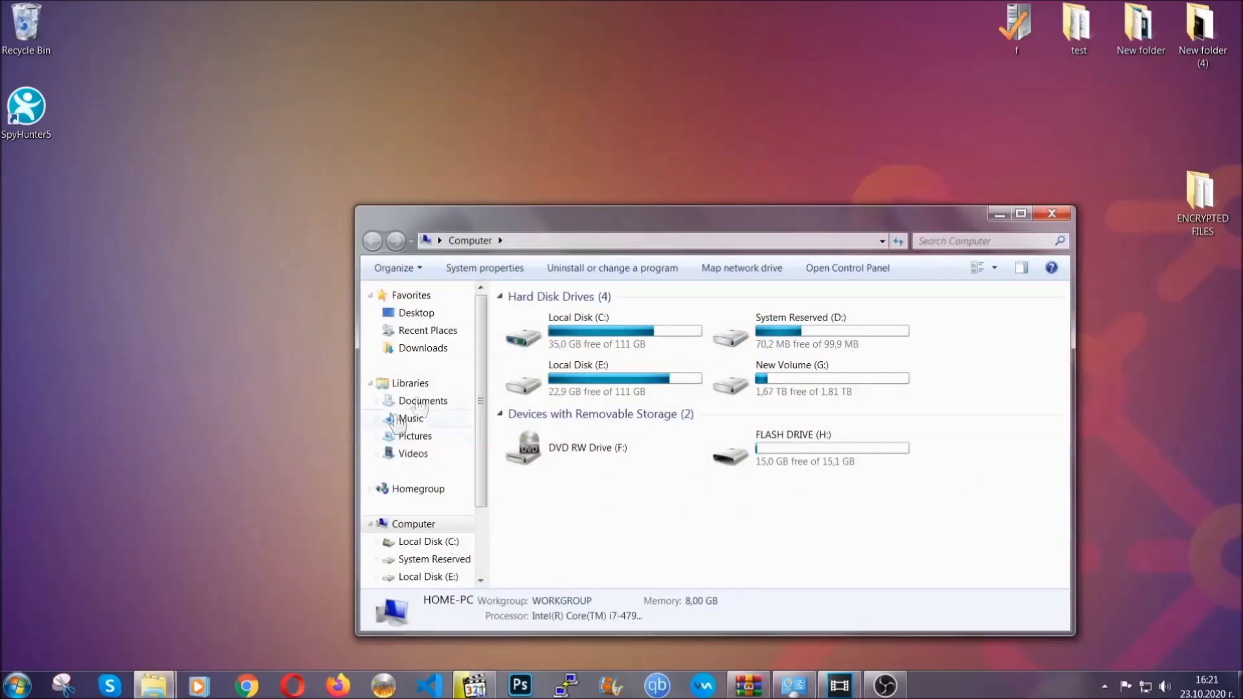
{"action": "left_click_drag", "start_coordinate": [676, 227], "coordinate": [592, 172]}
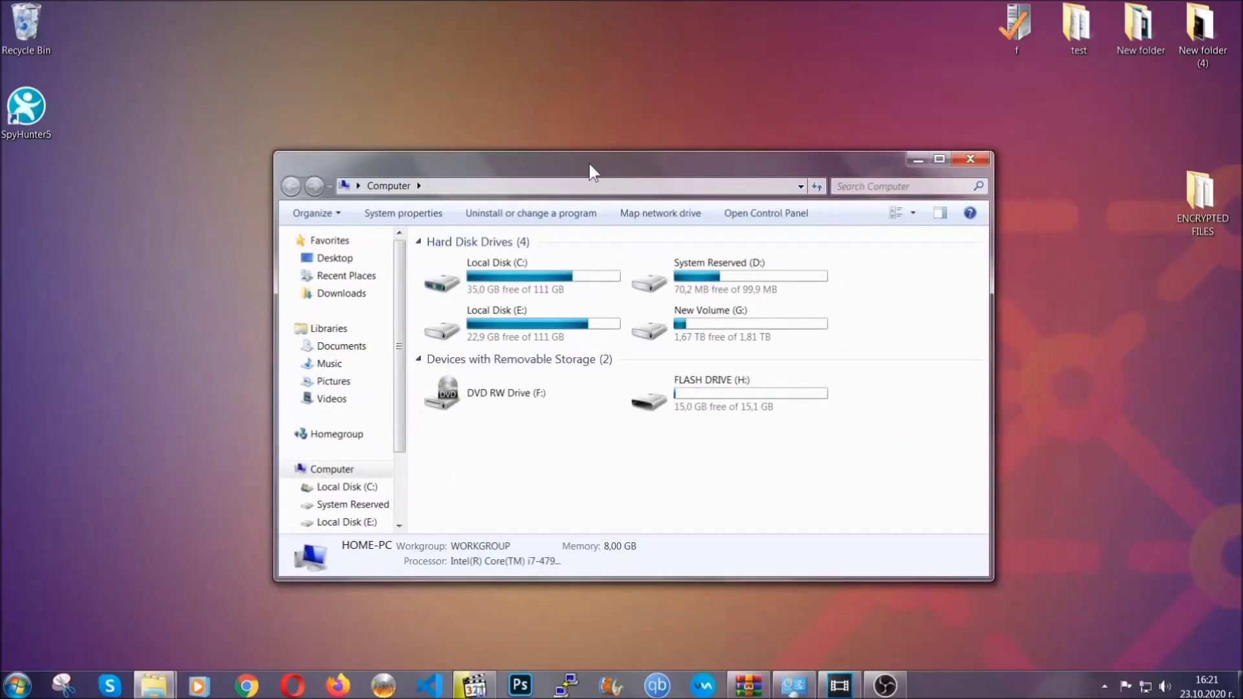
{"action": "left_click", "coordinate": [845, 187]}
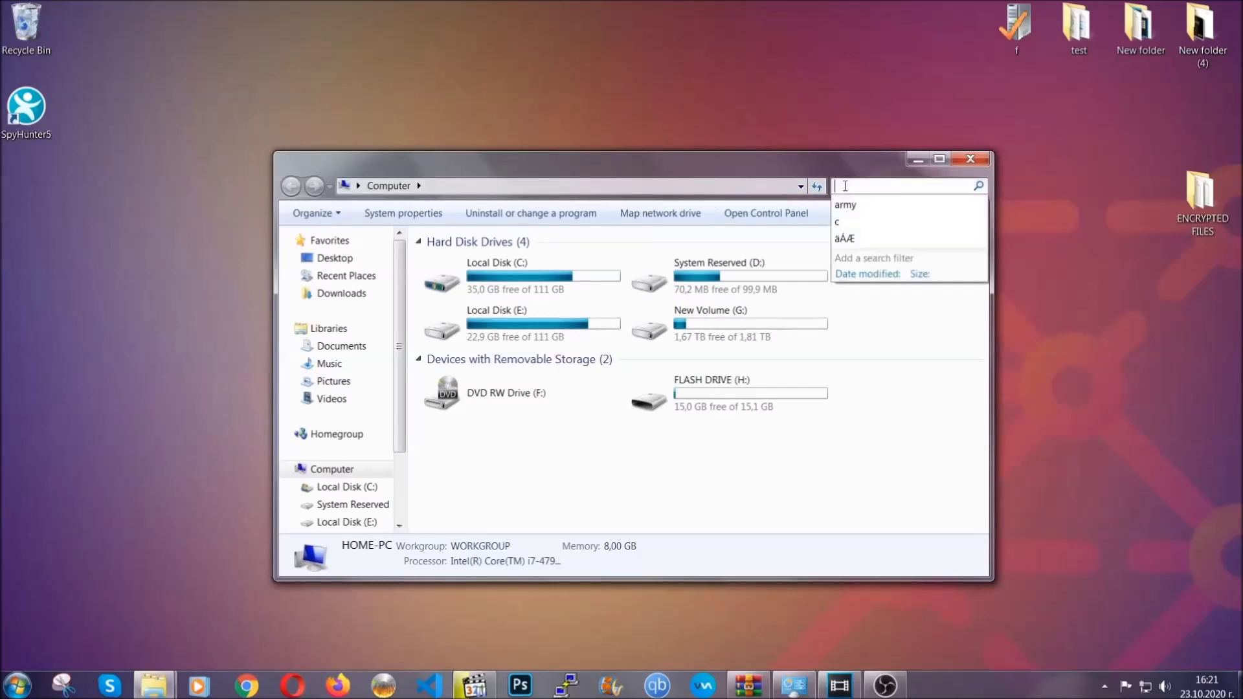
{"action": "type", "text": "file"}
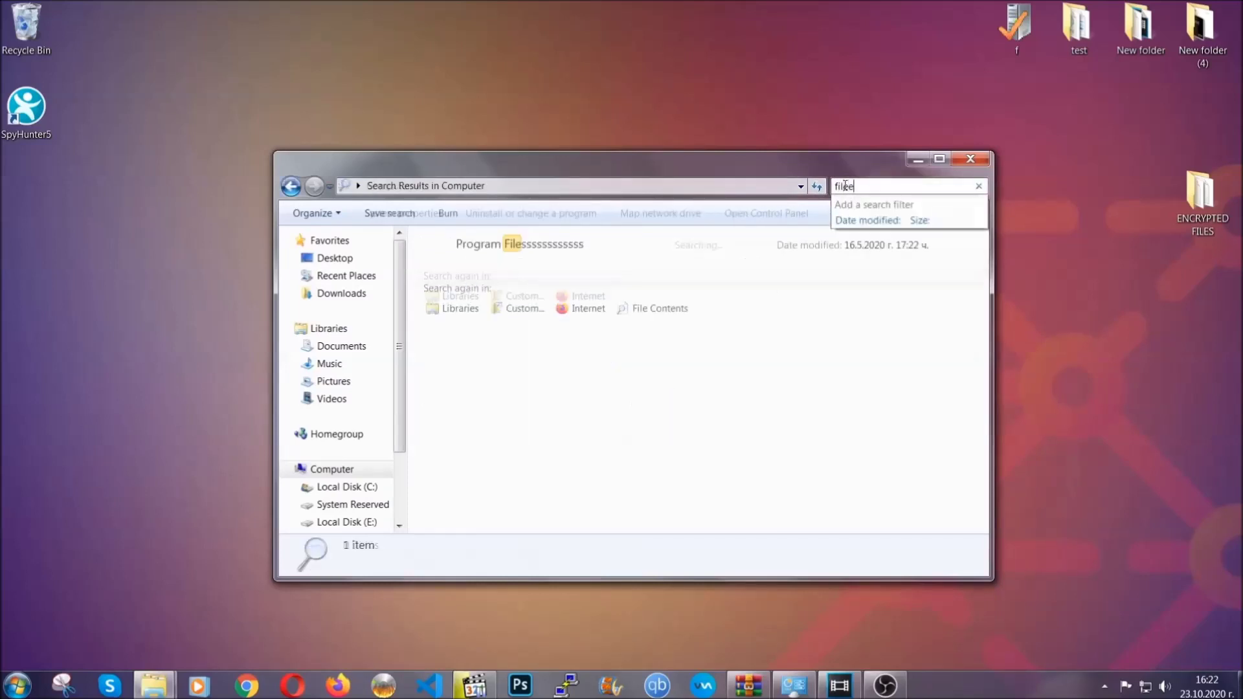
{"action": "type", "text": "extension:exe "}
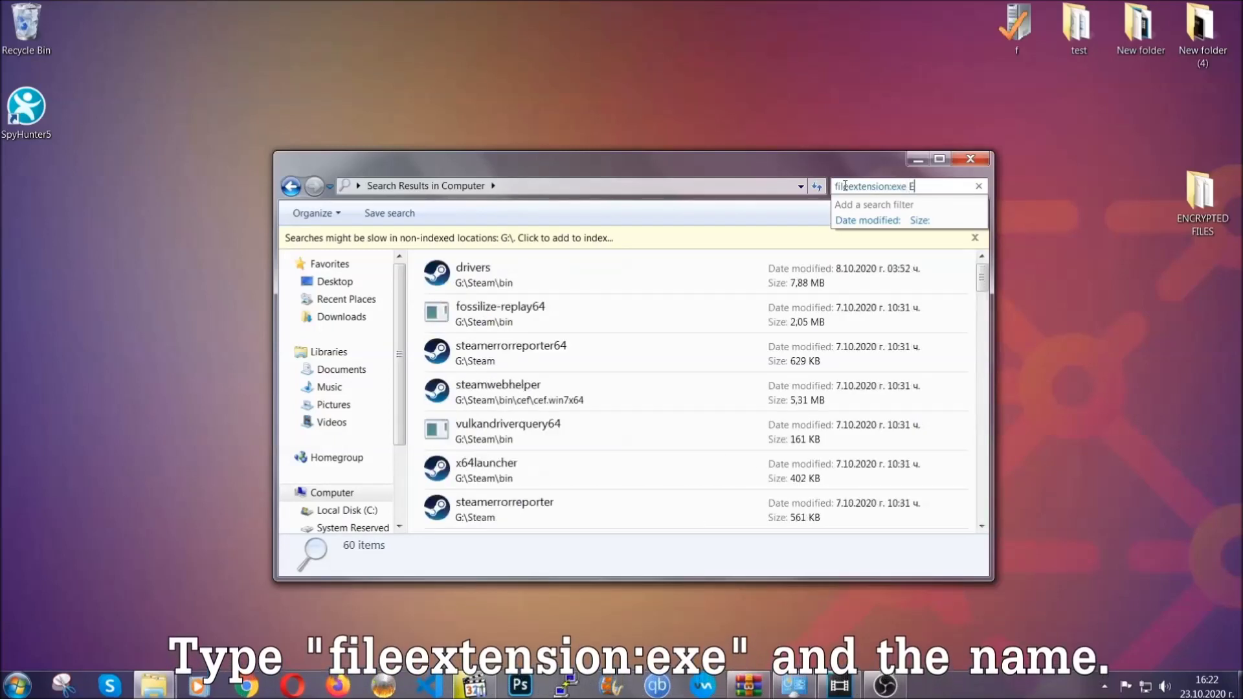
{"action": "type", "text": "Example Virus Name"}
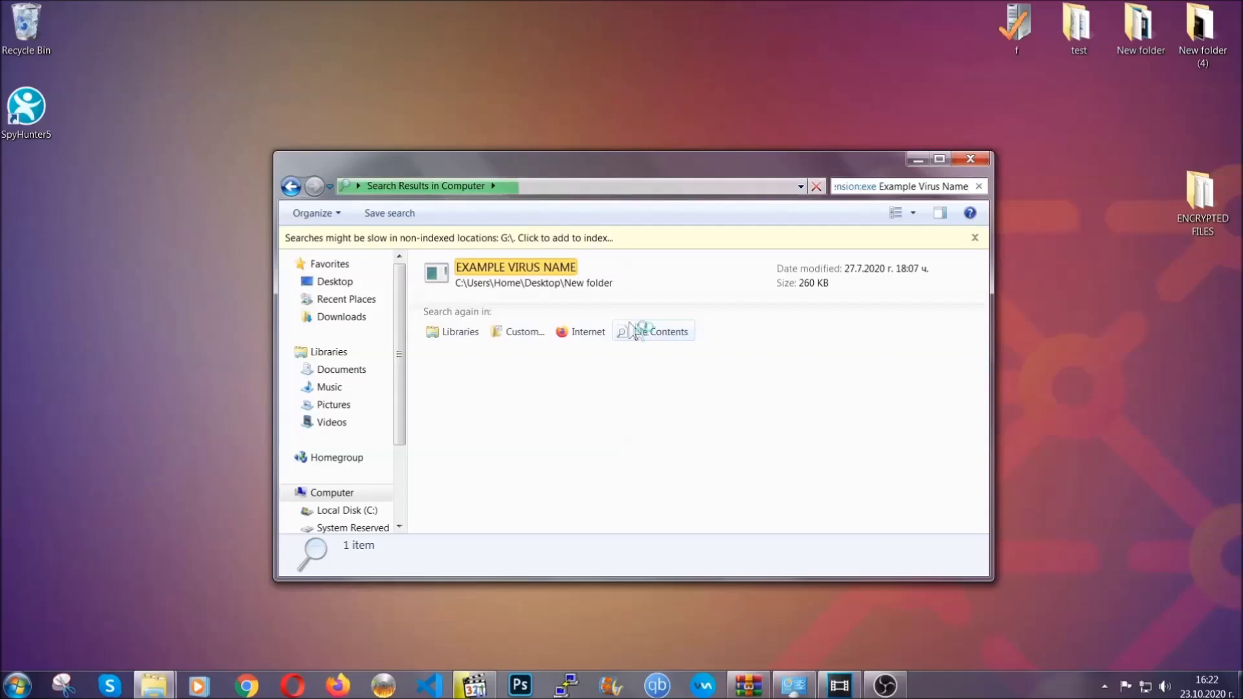
Delete the EXAMPLE VIRUS NAME file to the Recycle Bin and close the window
{"action": "left_click", "coordinate": [544, 264]}
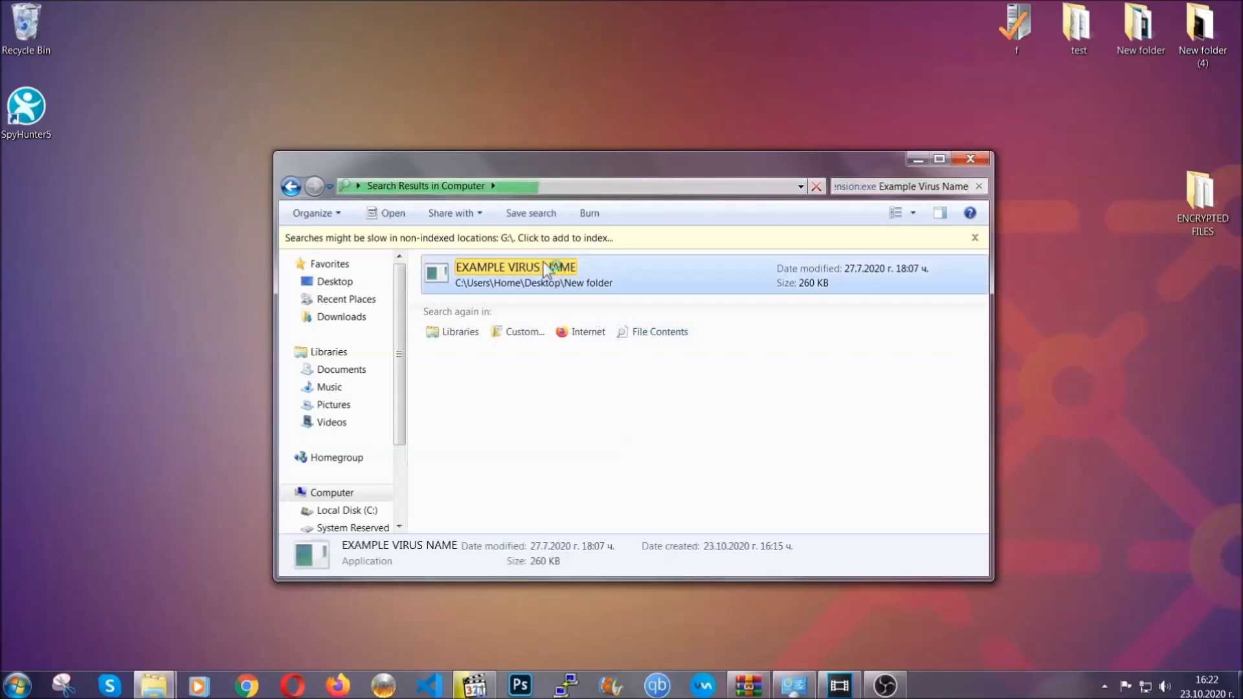
{"action": "right_click", "coordinate": [546, 270]}
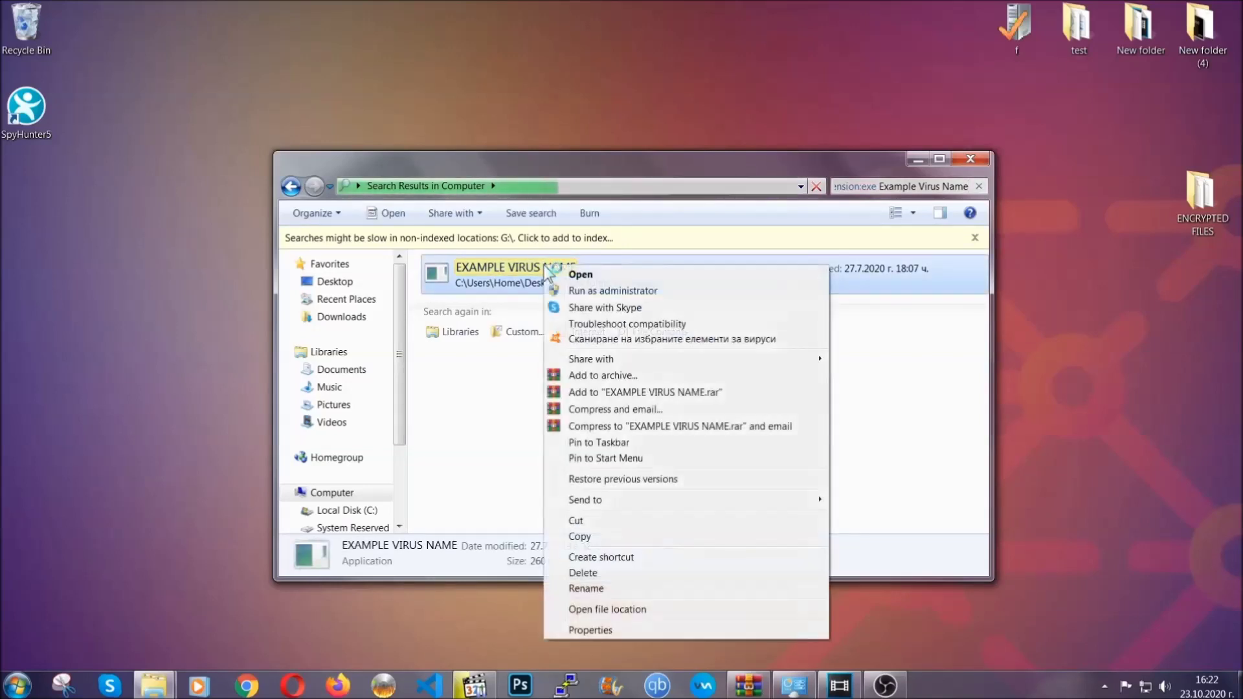
{"action": "left_click", "coordinate": [600, 573]}
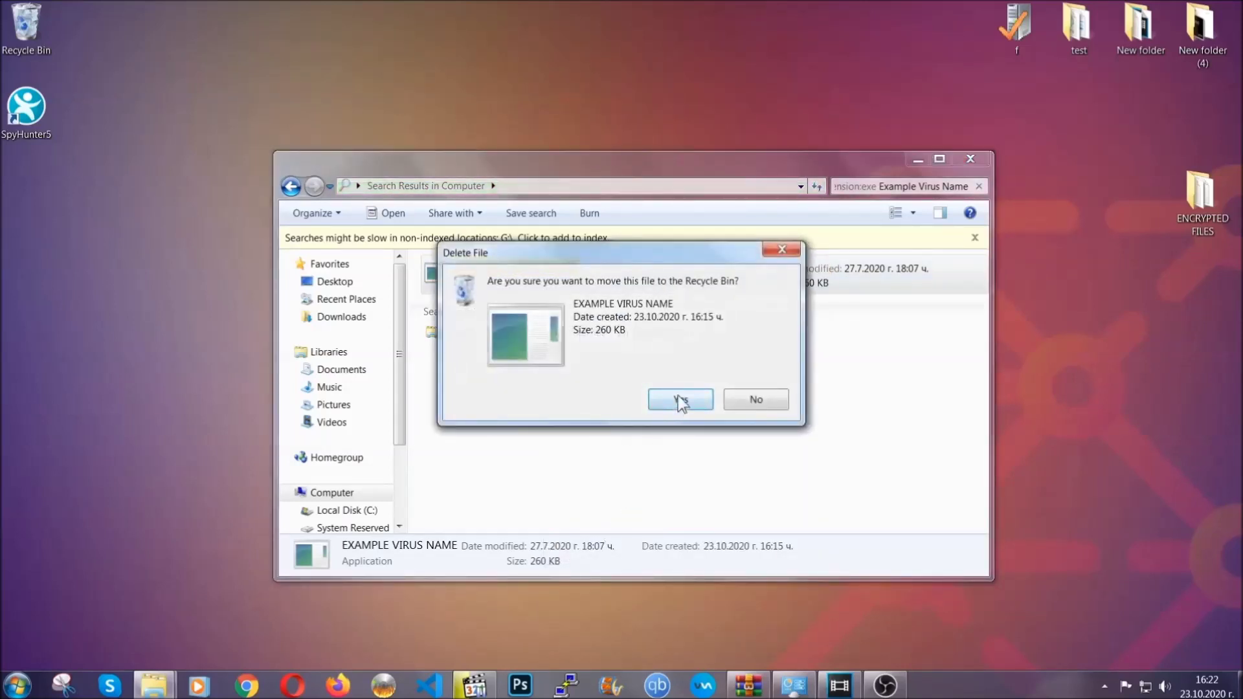
{"action": "left_click", "coordinate": [678, 398]}
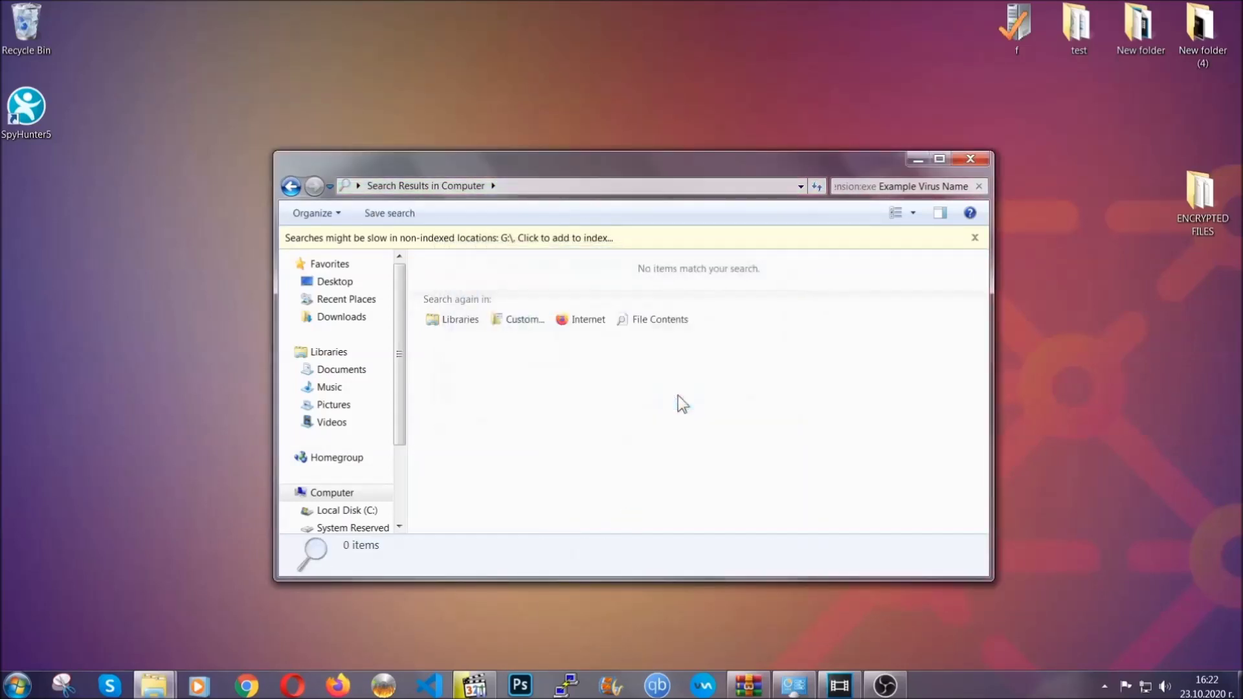
{"action": "left_click", "coordinate": [972, 158]}
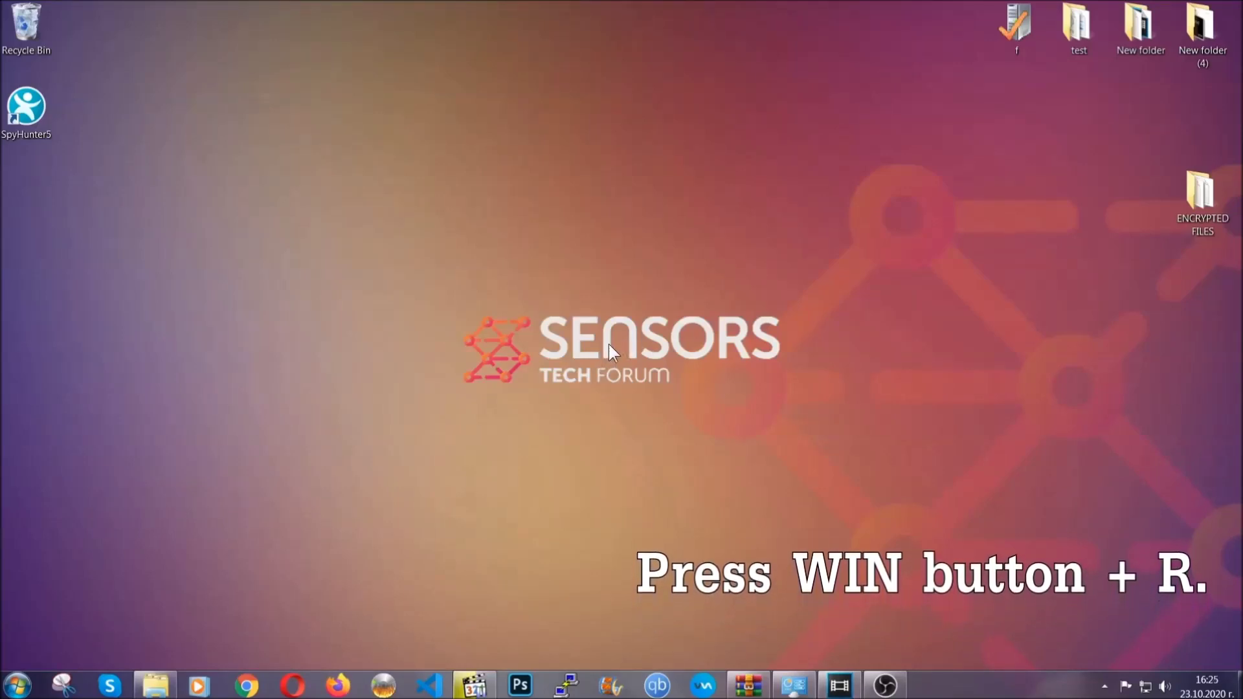
Launch Registry Editor by running REGEDIT from the Run box
{"action": "key", "text": "super+r"}
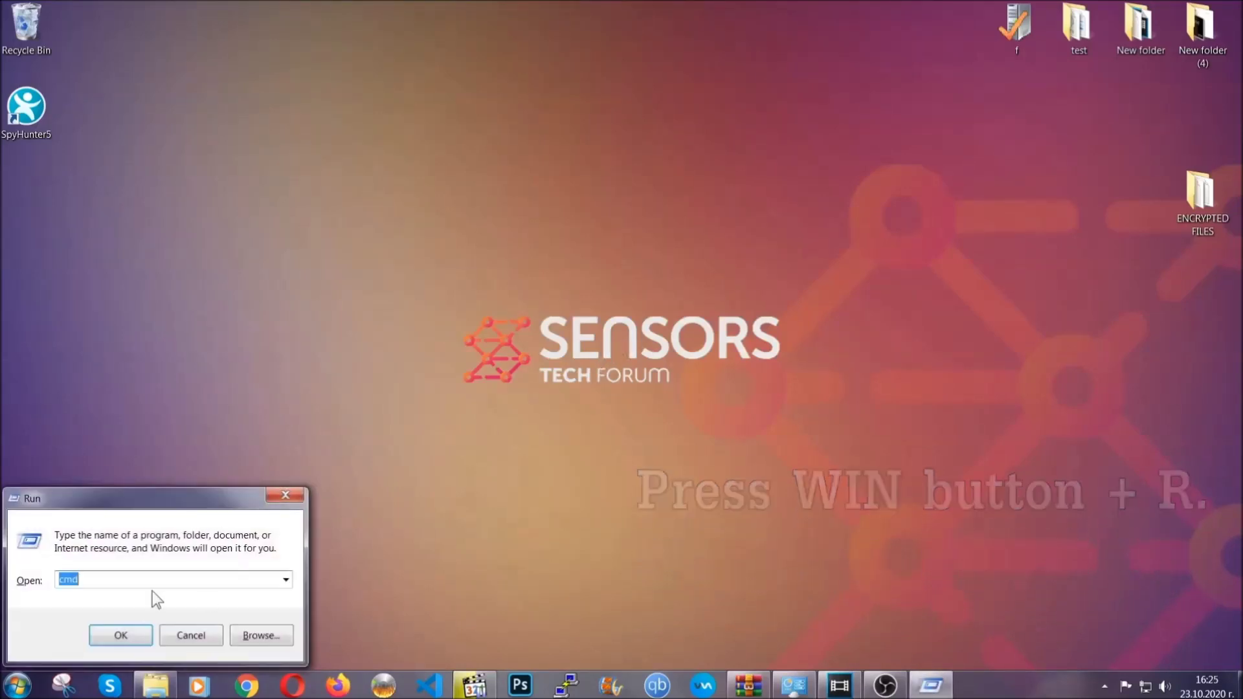
{"action": "left_click", "coordinate": [117, 589]}
{"action": "key", "text": "BackSpace"}
{"action": "key", "text": "BackSpace"}
{"action": "key", "text": "BackSpace"}
{"action": "type", "text": "REGEDIT"}
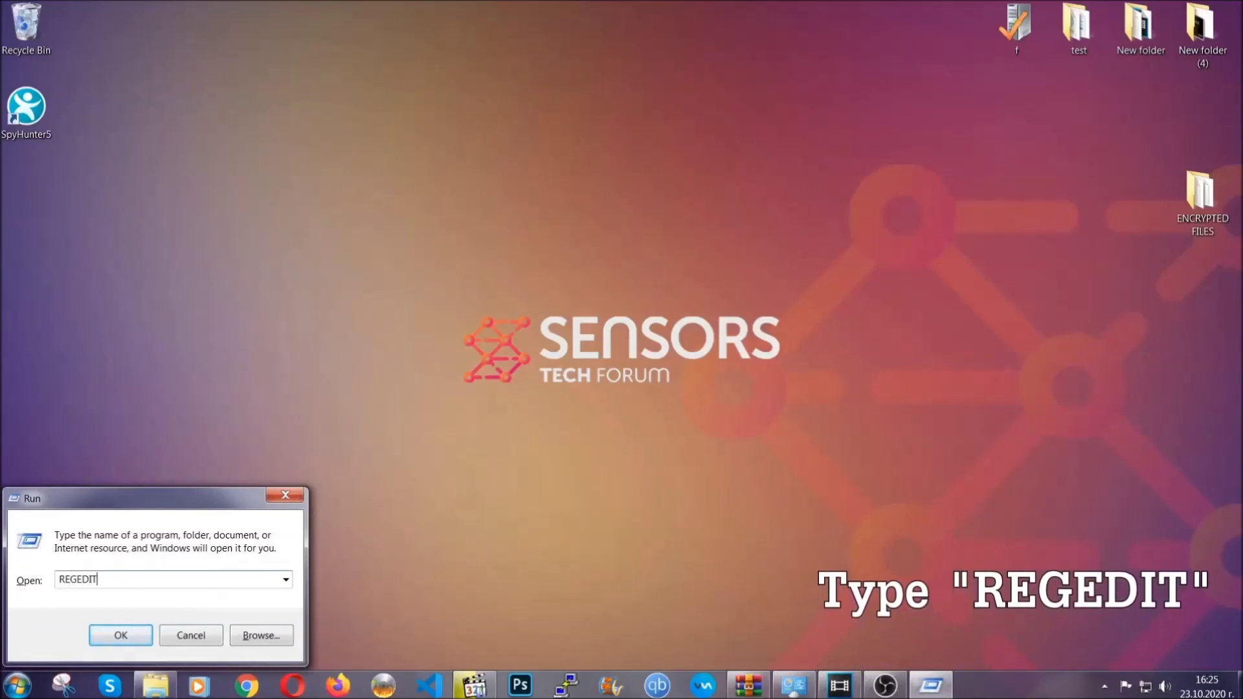
{"action": "left_click", "coordinate": [106, 632]}
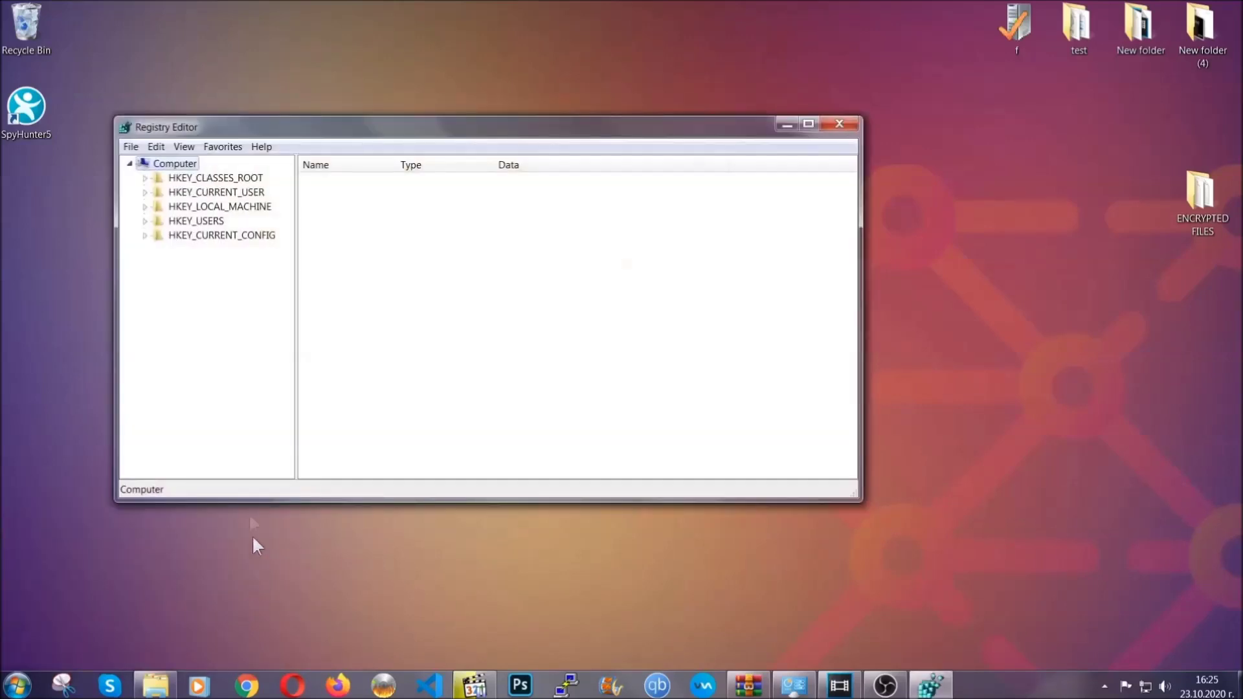
Export the entire registry to a file named BACKUP on the Desktop
{"action": "left_click", "coordinate": [131, 148]}
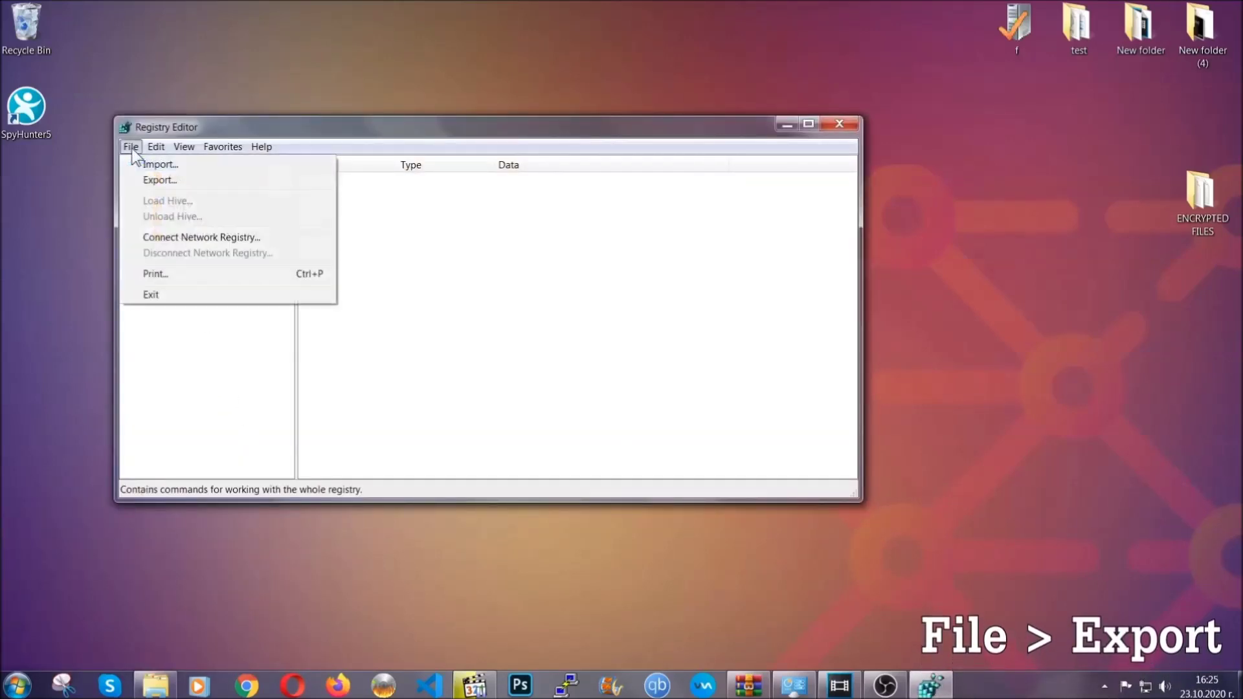
{"action": "left_click", "coordinate": [162, 179]}
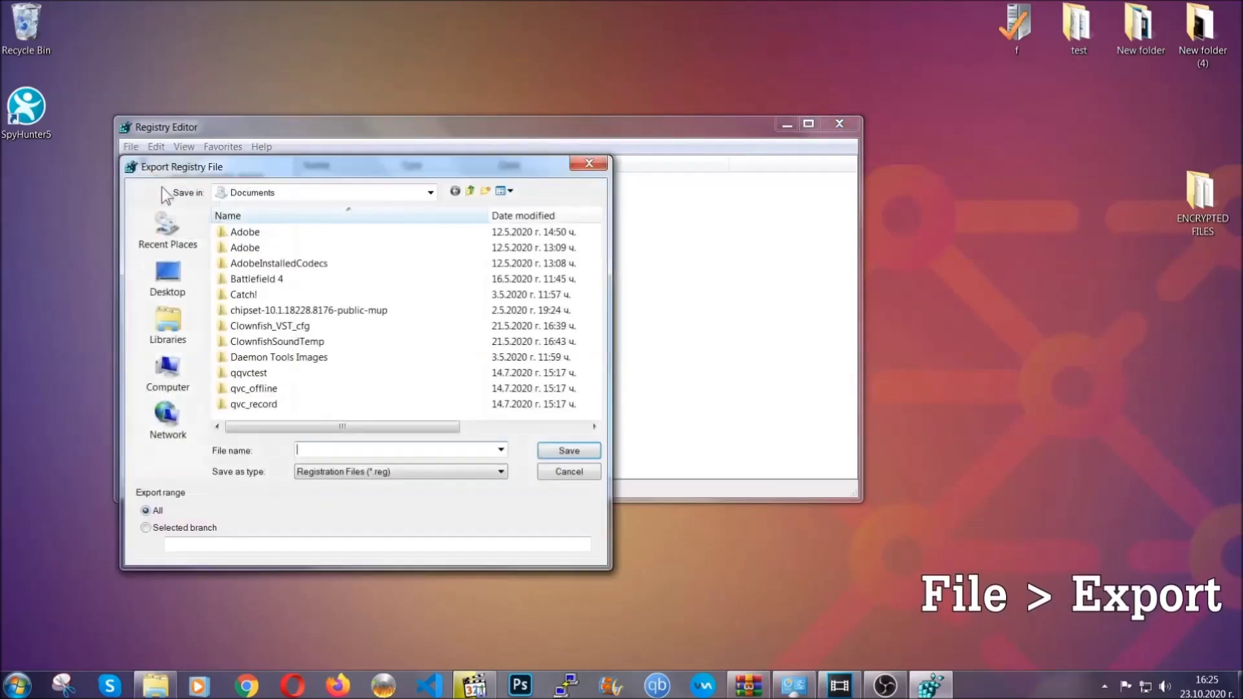
{"action": "left_click", "coordinate": [163, 278]}
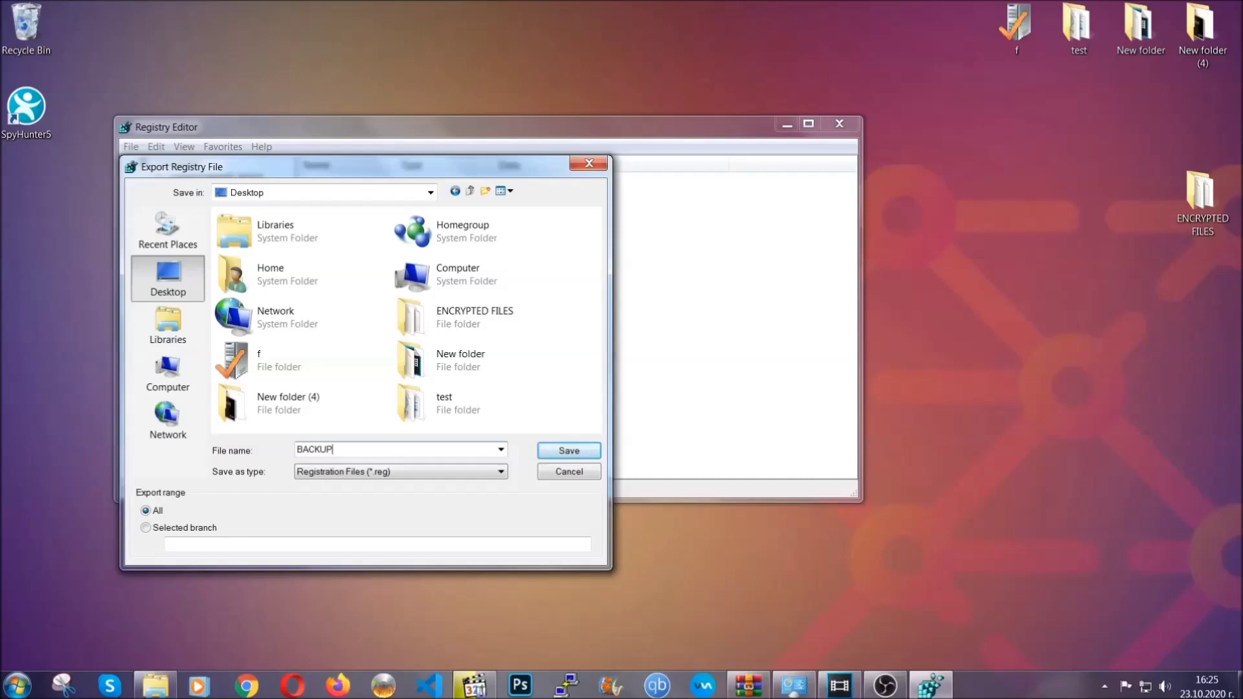
{"action": "left_click", "coordinate": [561, 451]}
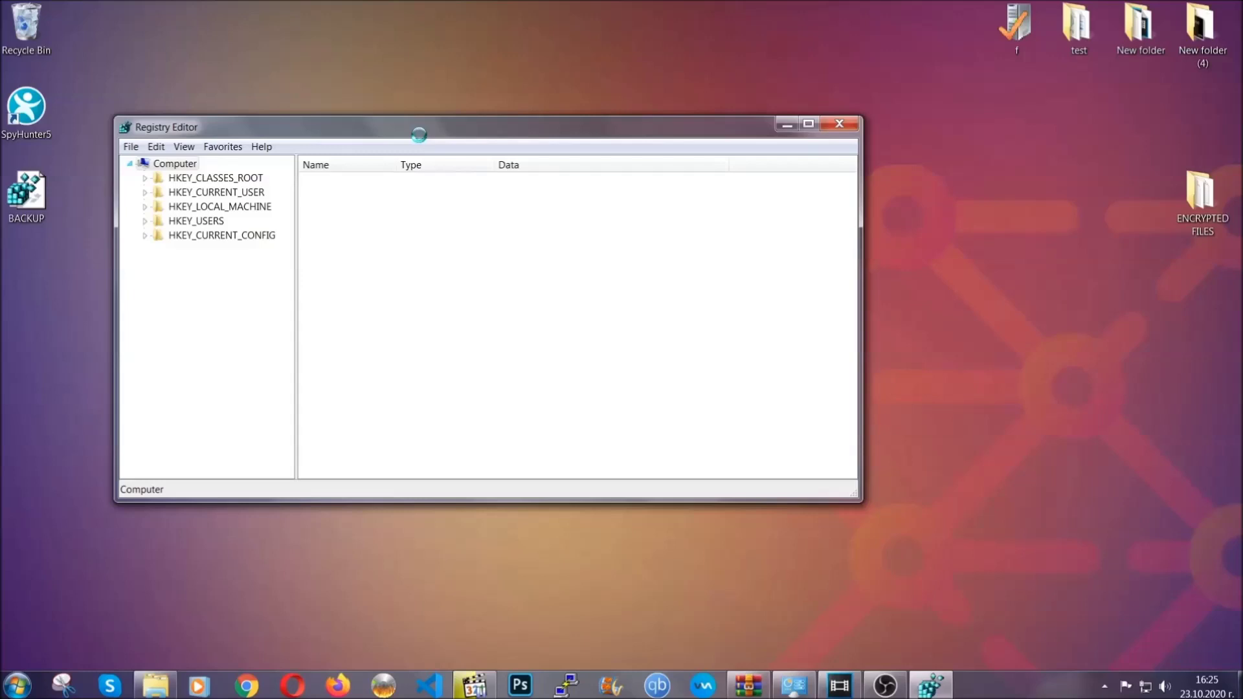
{"action": "left_click_drag", "start_coordinate": [418, 135], "coordinate": [542, 174]}
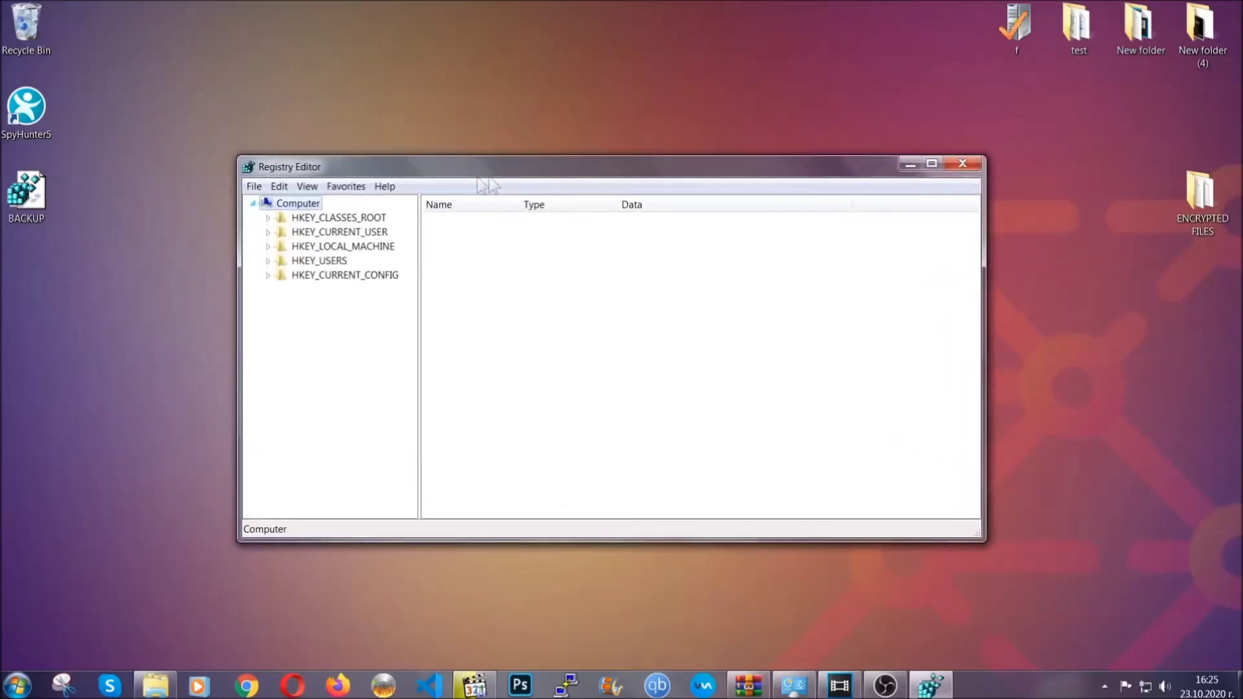
{"action": "left_click", "coordinate": [254, 188]}
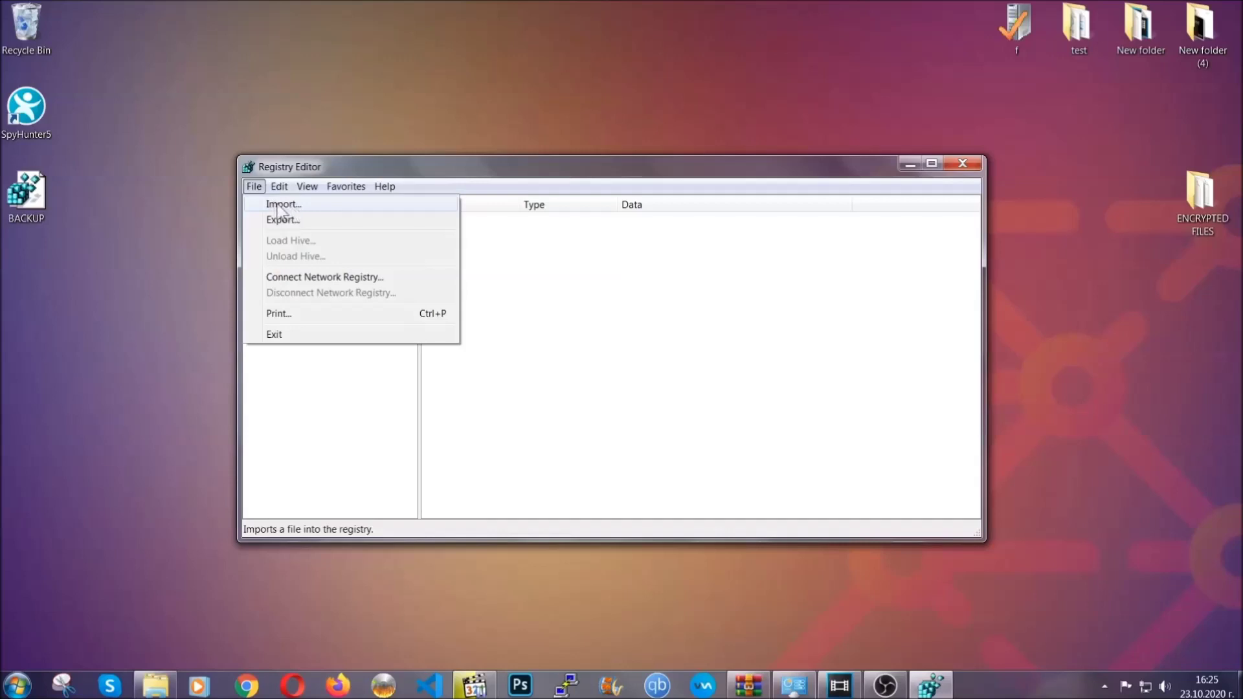
{"action": "left_click", "coordinate": [255, 187]}
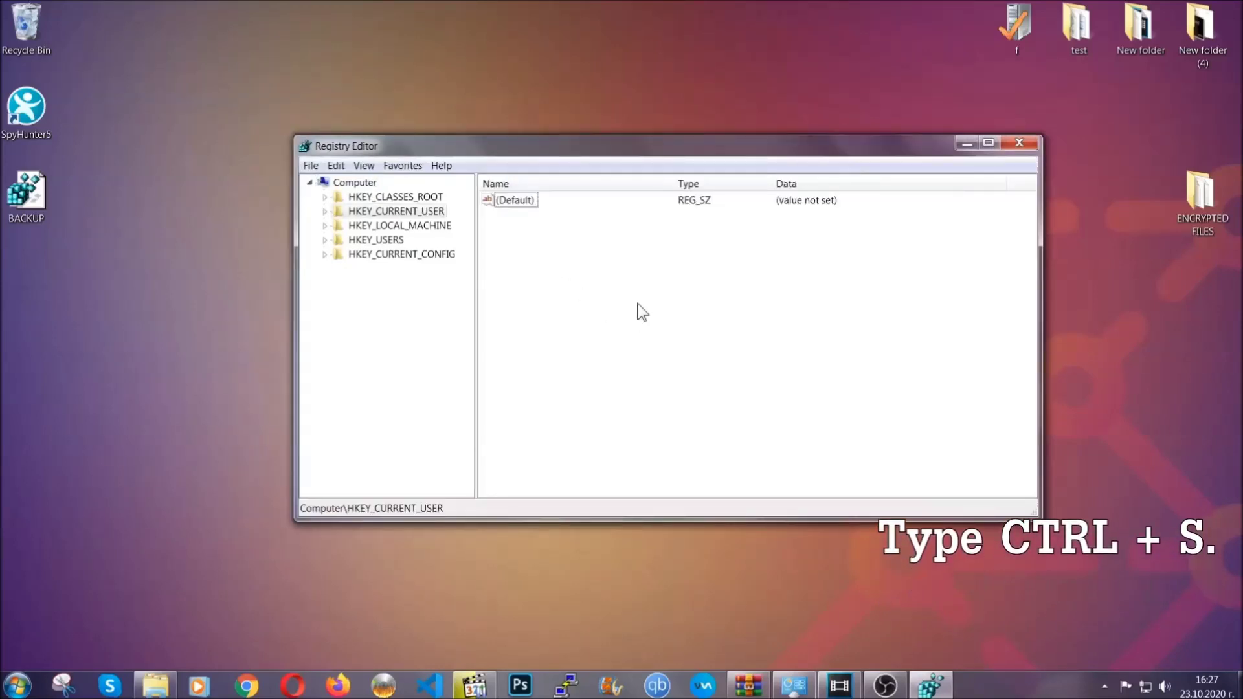
Find the RunOnce key, then select the neighbouring Run key to list its startup values
{"action": "key", "text": "ctrl+f"}
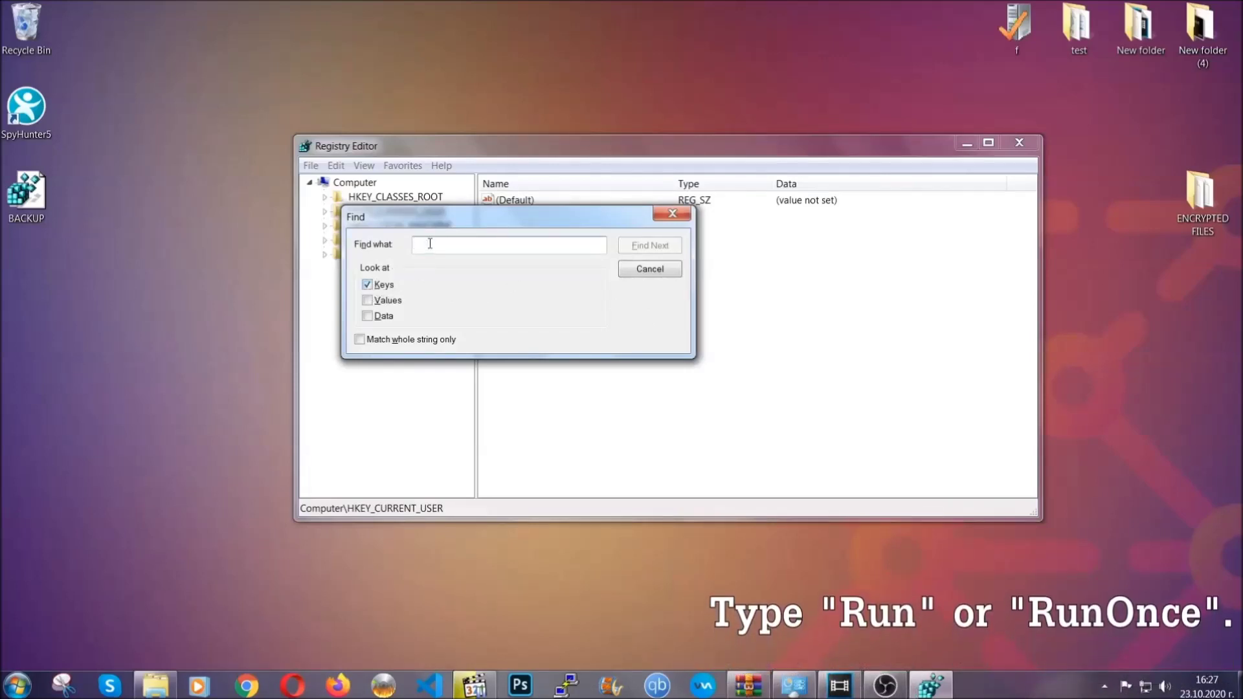
{"action": "type", "text": "RunO"}
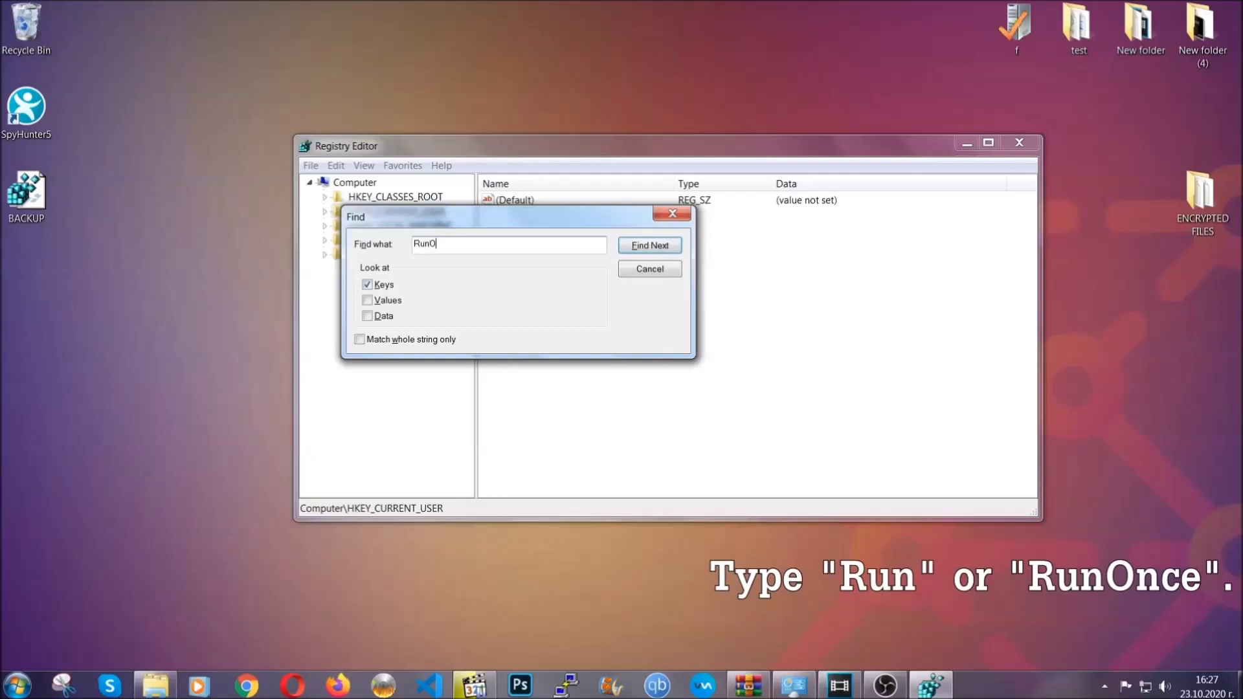
{"action": "type", "text": "nce"}
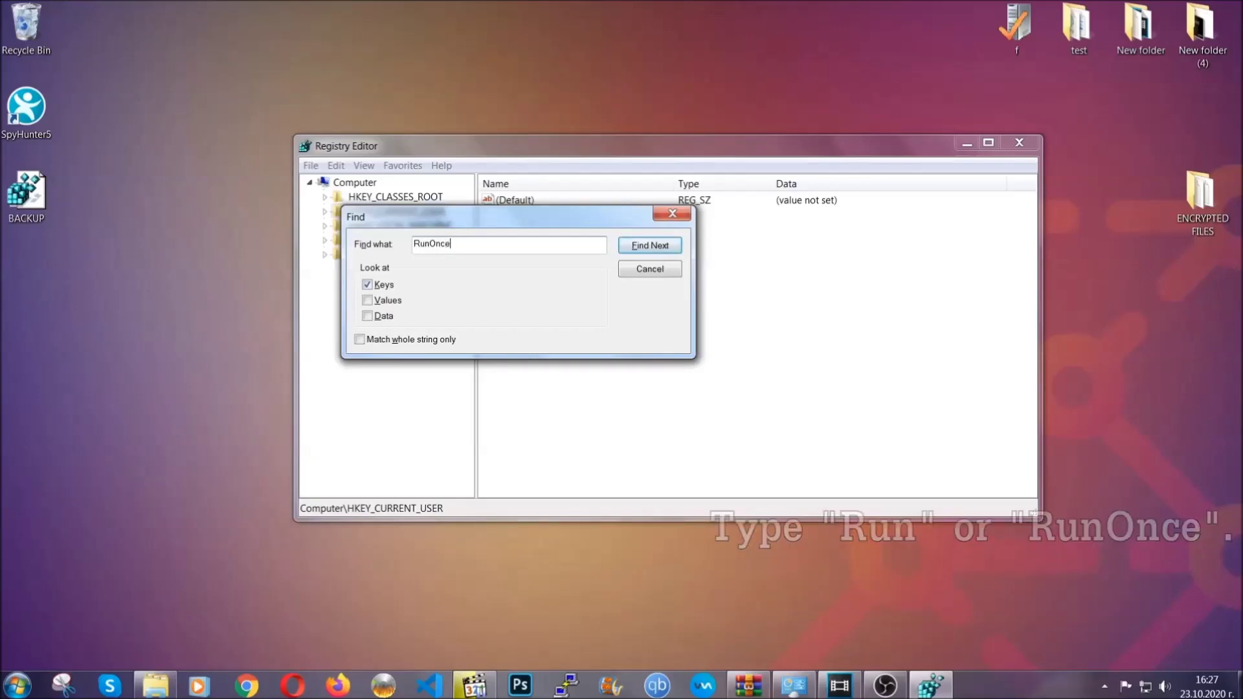
{"action": "left_click", "coordinate": [664, 249]}
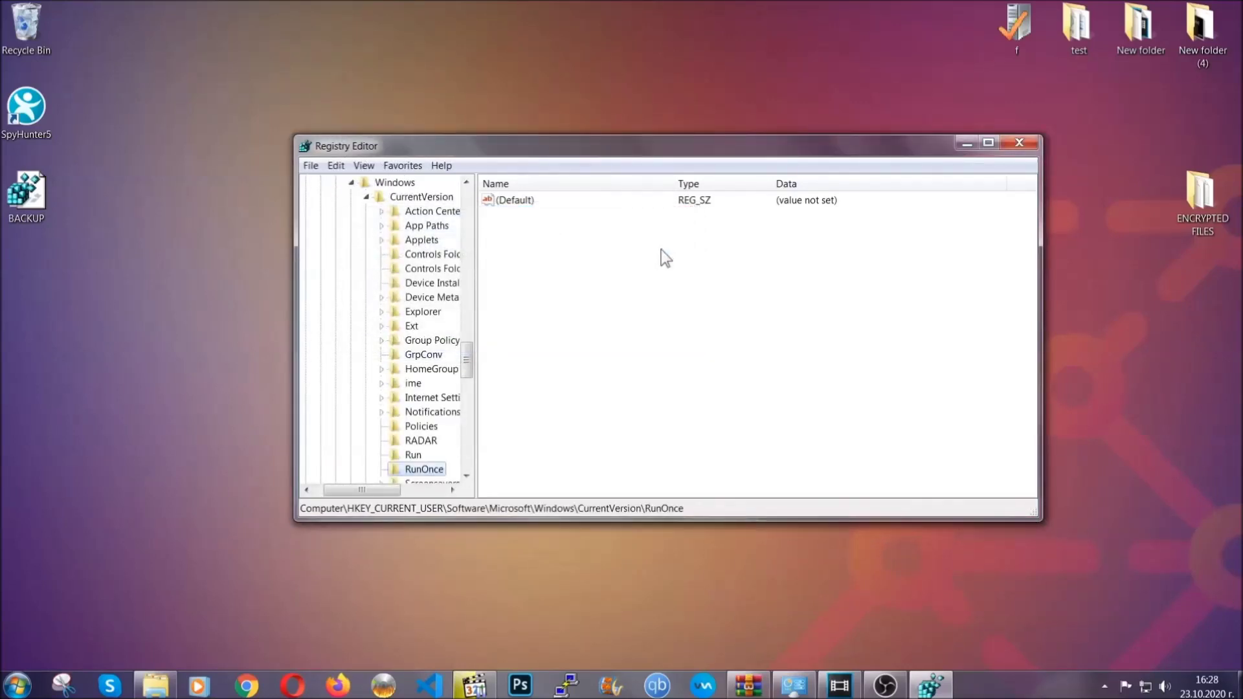
{"action": "scroll", "coordinate": [468, 369], "scroll_direction": "down", "scroll_amount": 3}
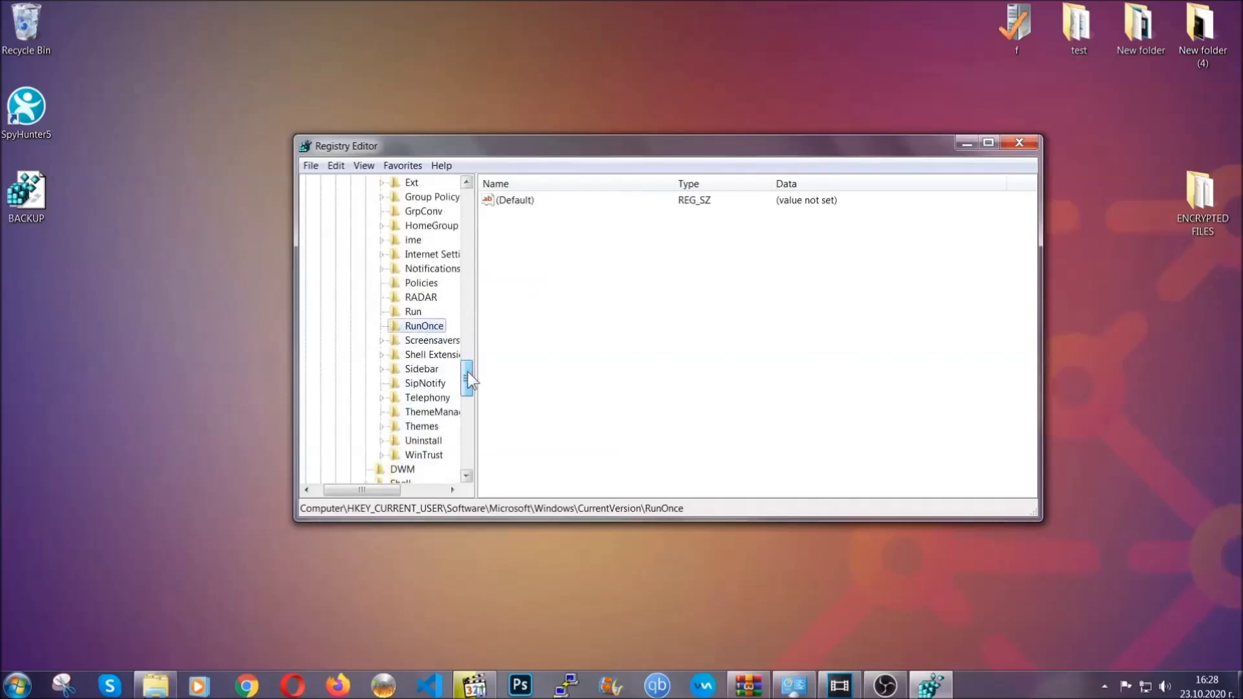
{"action": "left_click", "coordinate": [413, 311]}
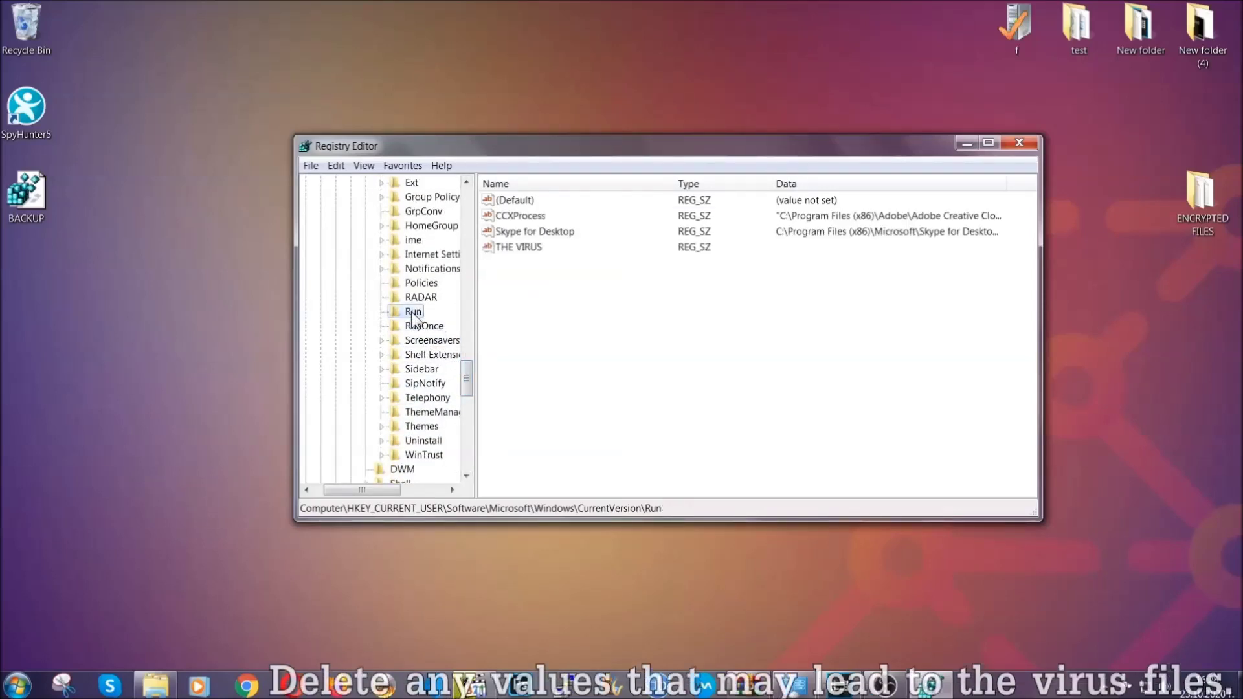
Delete the THE VIRUS value from the Run key and confirm the deletion
{"action": "left_click", "coordinate": [510, 249]}
{"action": "right_click", "coordinate": [510, 249]}
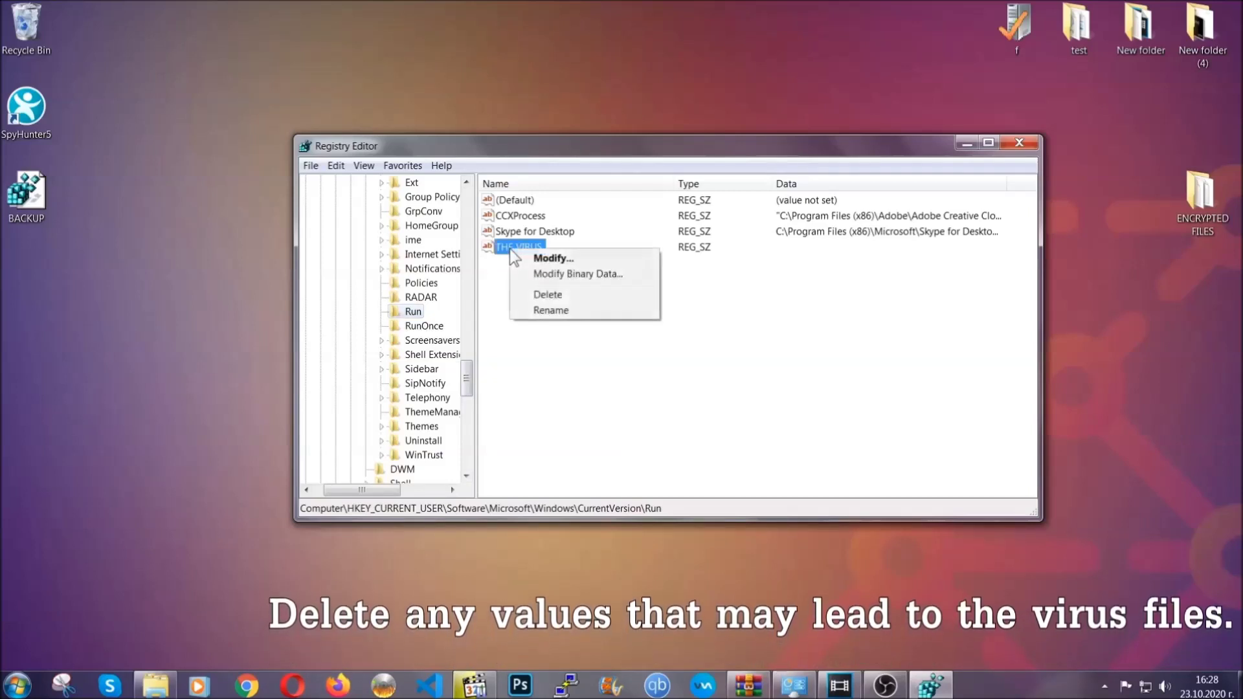
{"action": "left_click", "coordinate": [539, 295]}
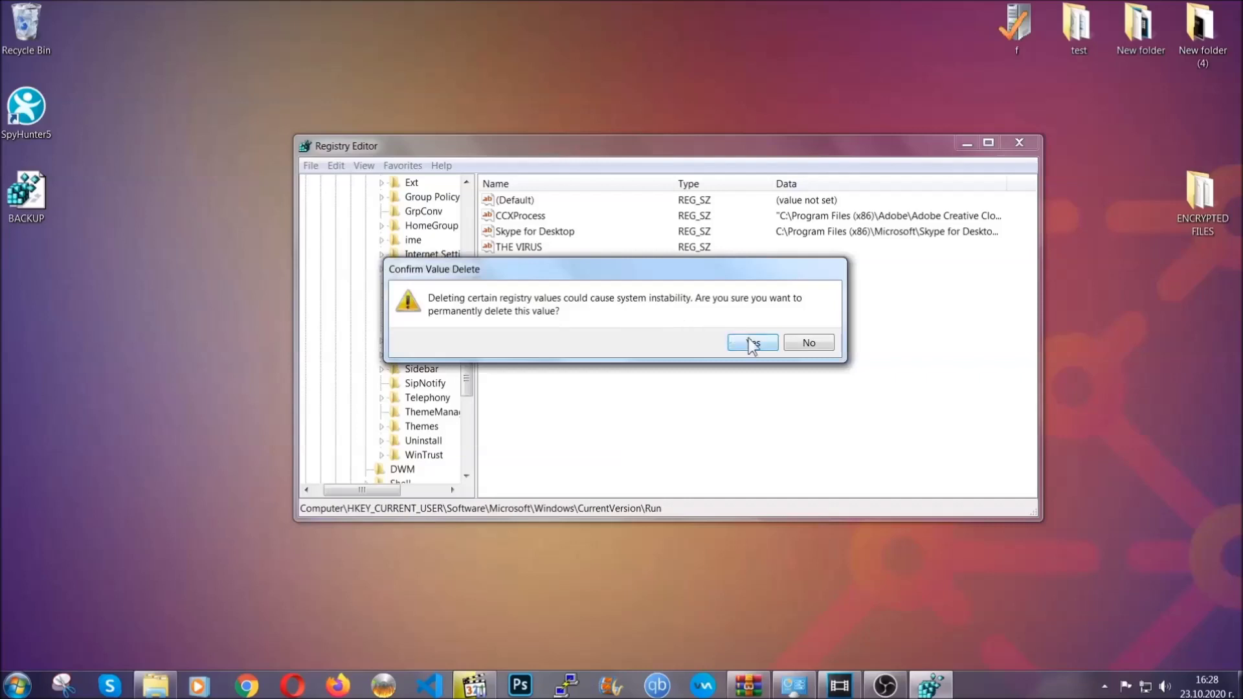
{"action": "left_click", "coordinate": [752, 343]}
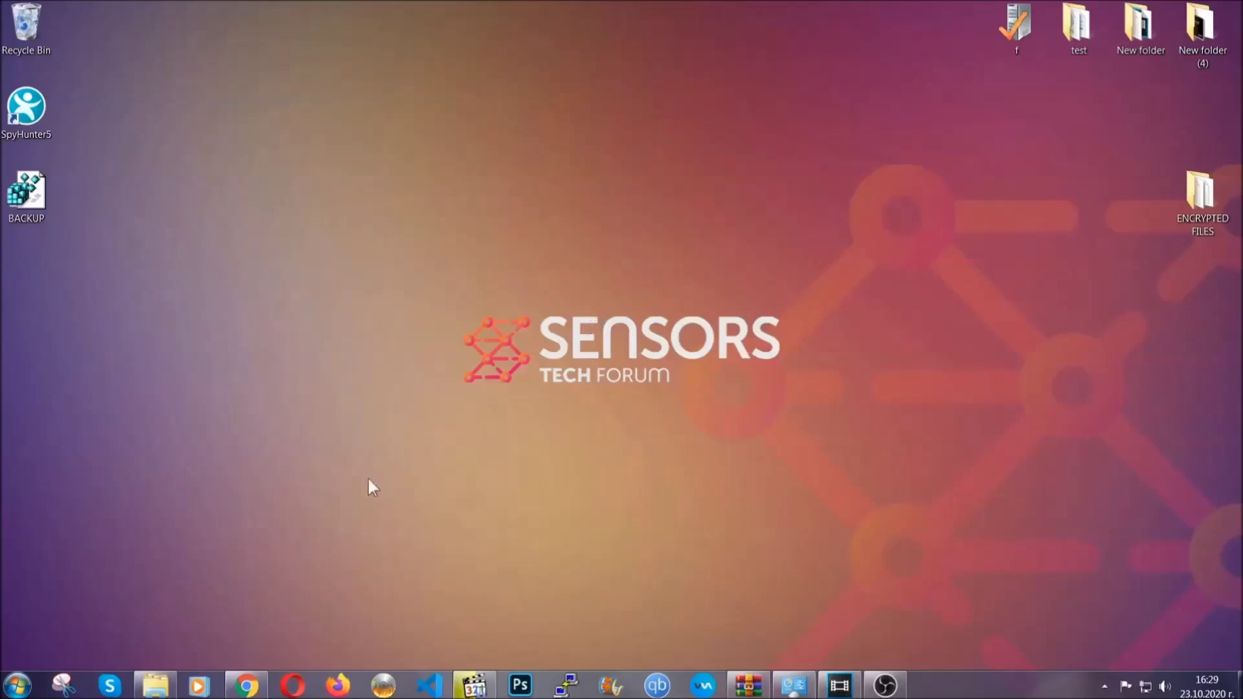
Return to the file-recovery article in Chrome, select its URL, and scroll to the Method links
{"action": "left_click", "coordinate": [246, 686]}
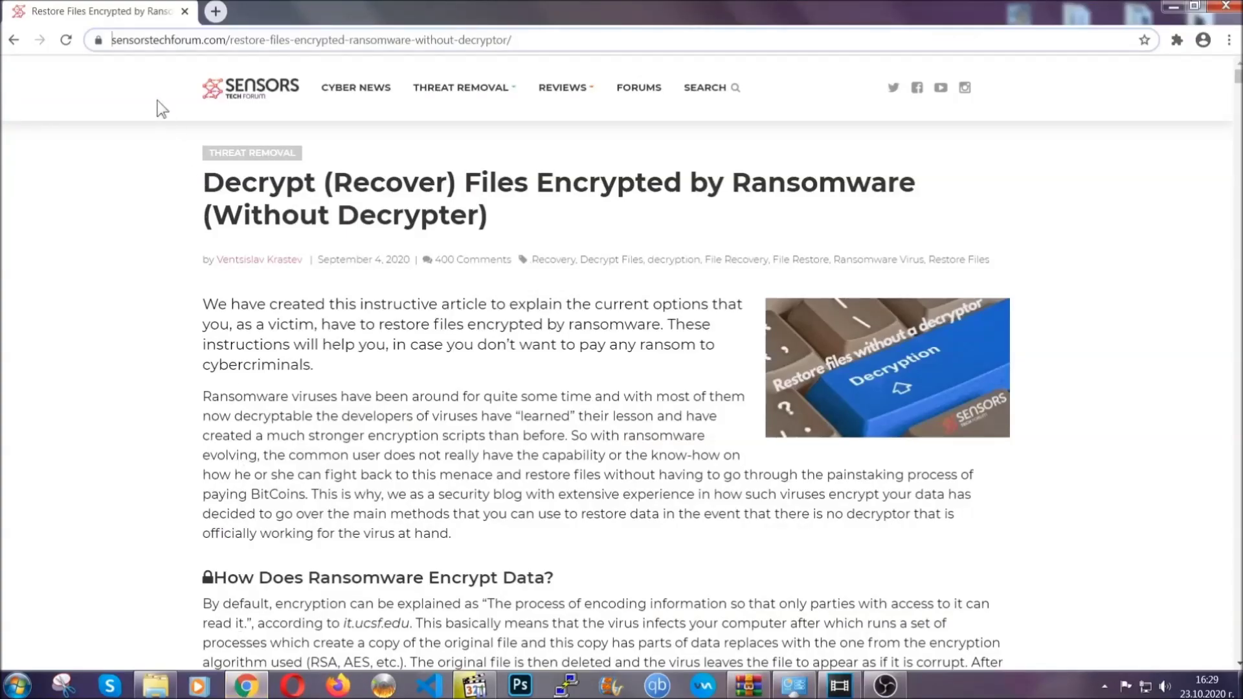
{"action": "left_click", "coordinate": [112, 40]}
{"action": "left_click_drag", "start_coordinate": [113, 40], "coordinate": [561, 45]}
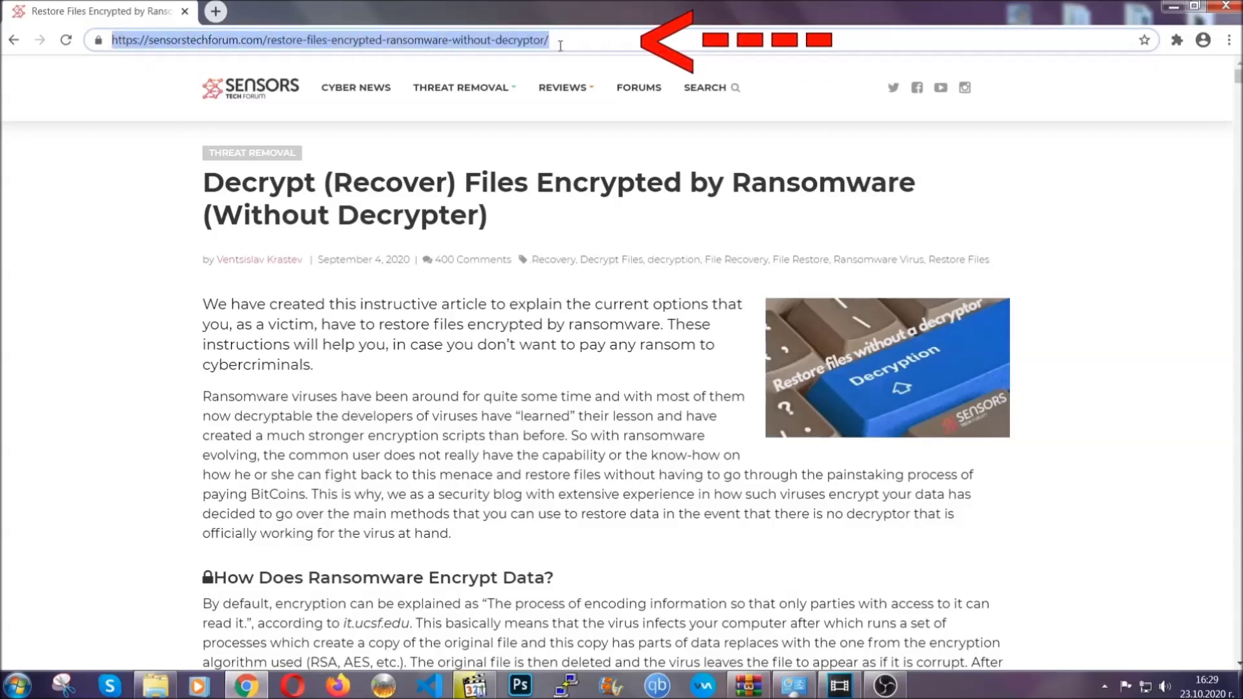
{"action": "mouse_move", "coordinate": [562, 127]}
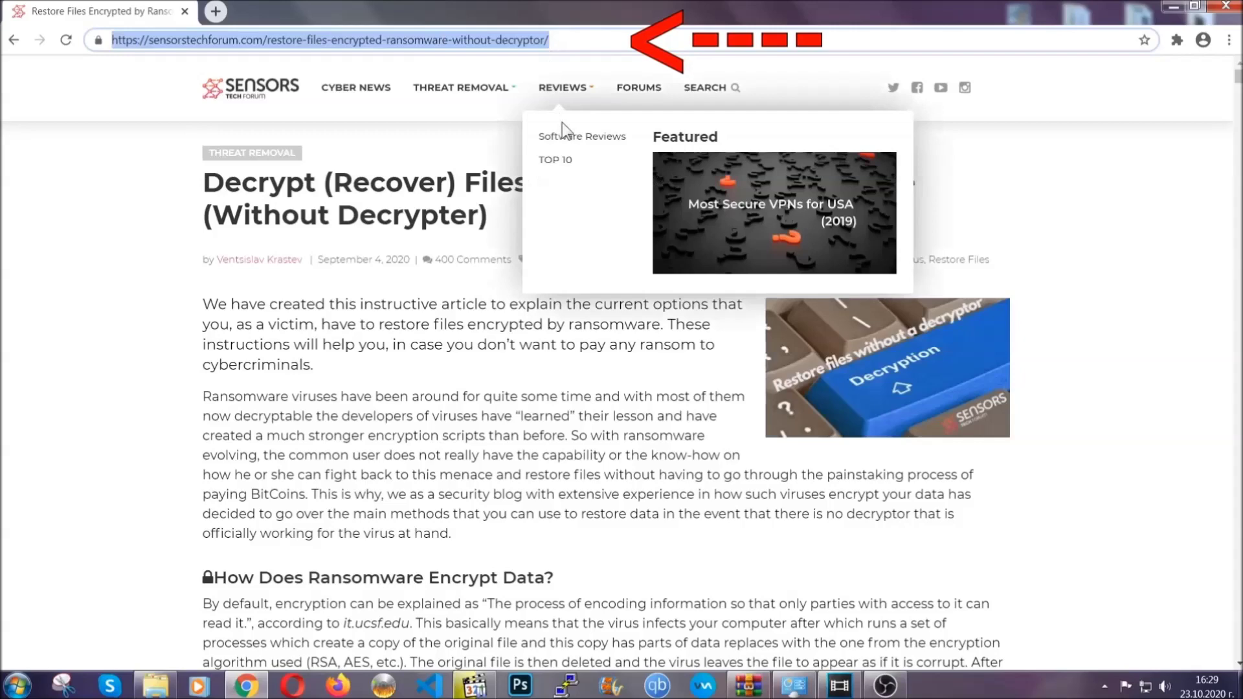
{"action": "scroll", "coordinate": [639, 354], "scroll_direction": "down", "scroll_amount": 5}
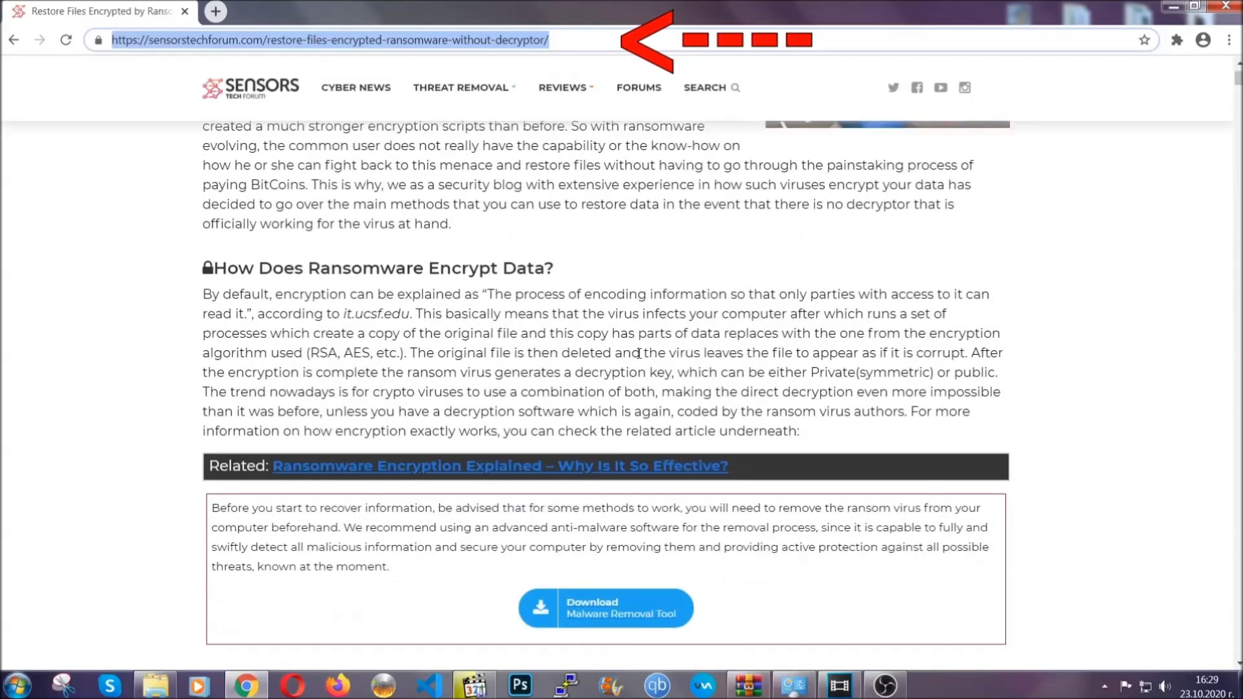
{"action": "scroll", "coordinate": [639, 354], "scroll_direction": "down", "scroll_amount": 6}
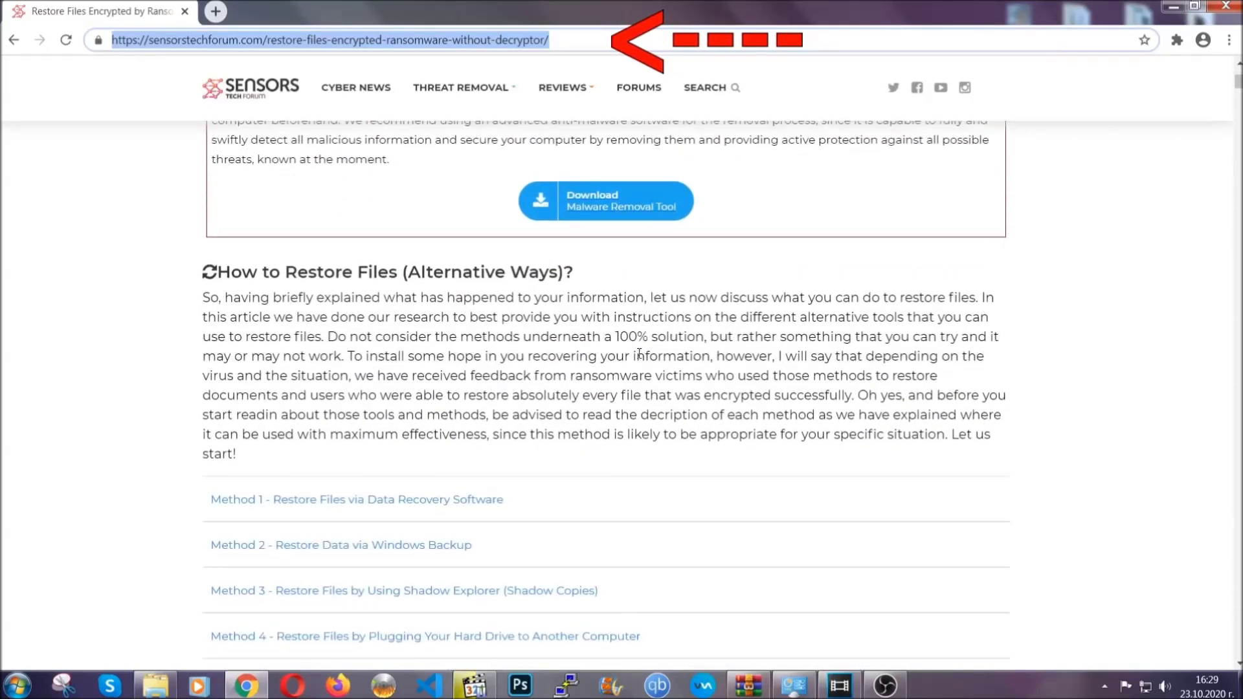
{"action": "scroll", "coordinate": [639, 354], "scroll_direction": "down", "scroll_amount": 1}
{"action": "scroll", "coordinate": [641, 358], "scroll_direction": "down", "scroll_amount": 3}
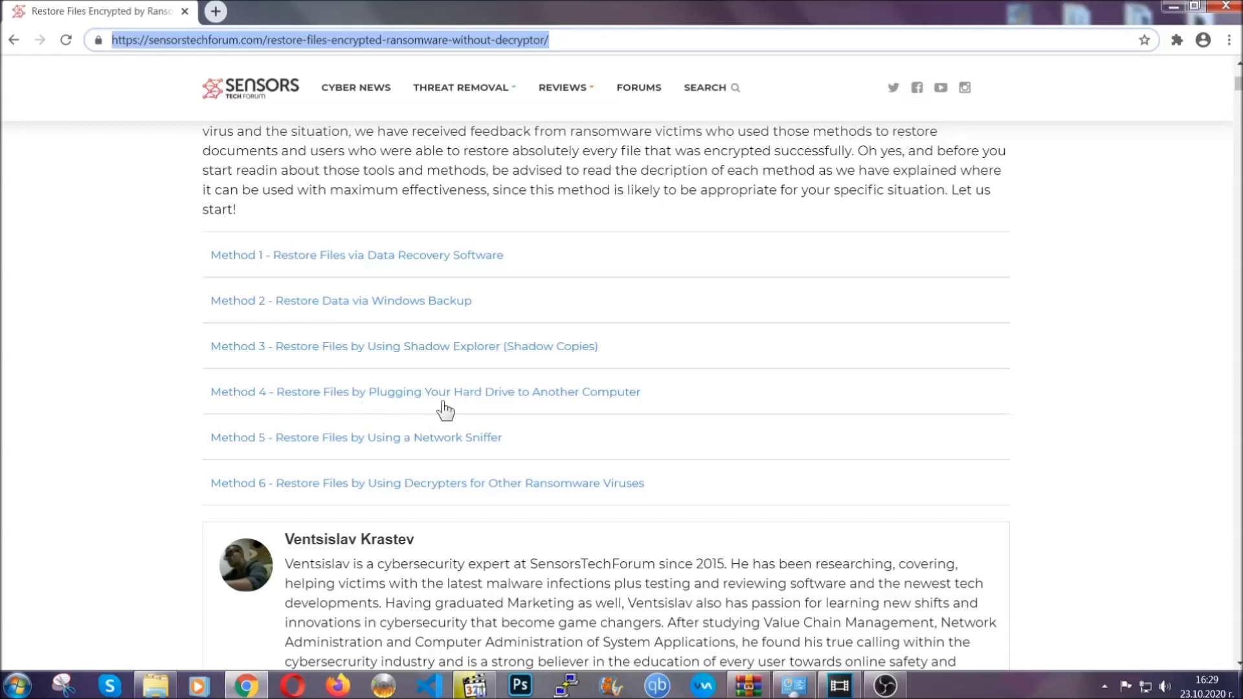
Expand the article's Method 2 Windows Backup section and look over its details table
{"action": "left_click", "coordinate": [388, 301]}
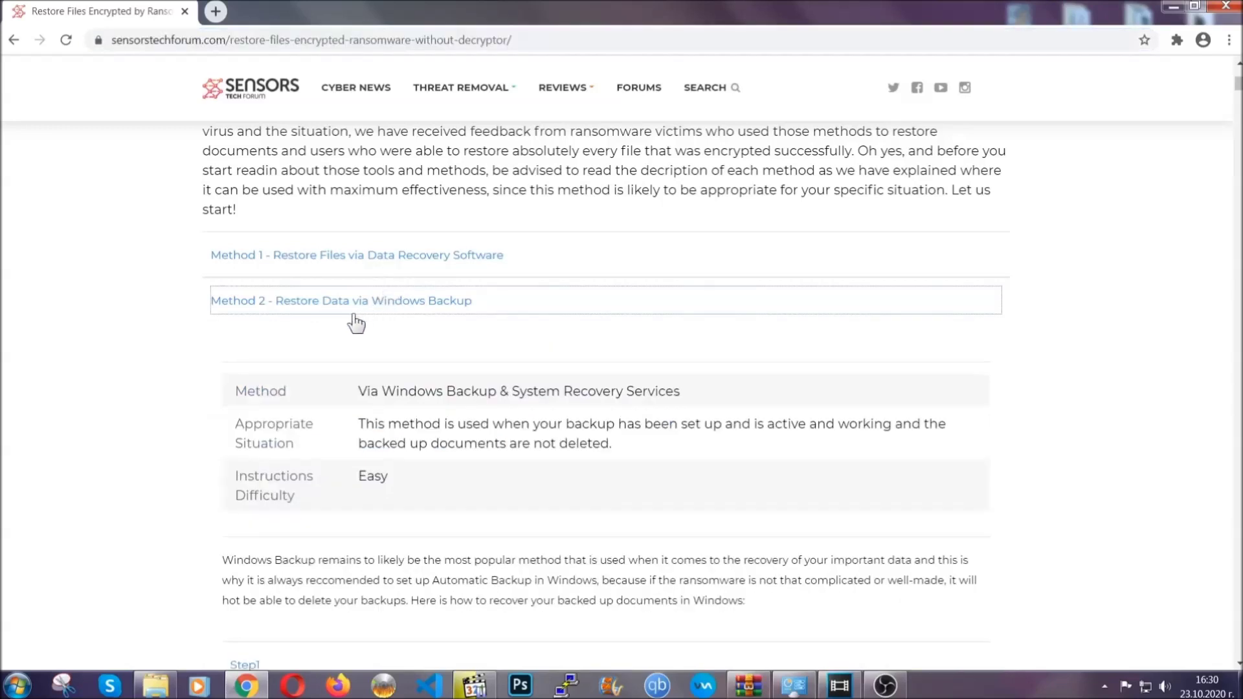
{"action": "left_click_drag", "start_coordinate": [360, 388], "coordinate": [438, 483]}
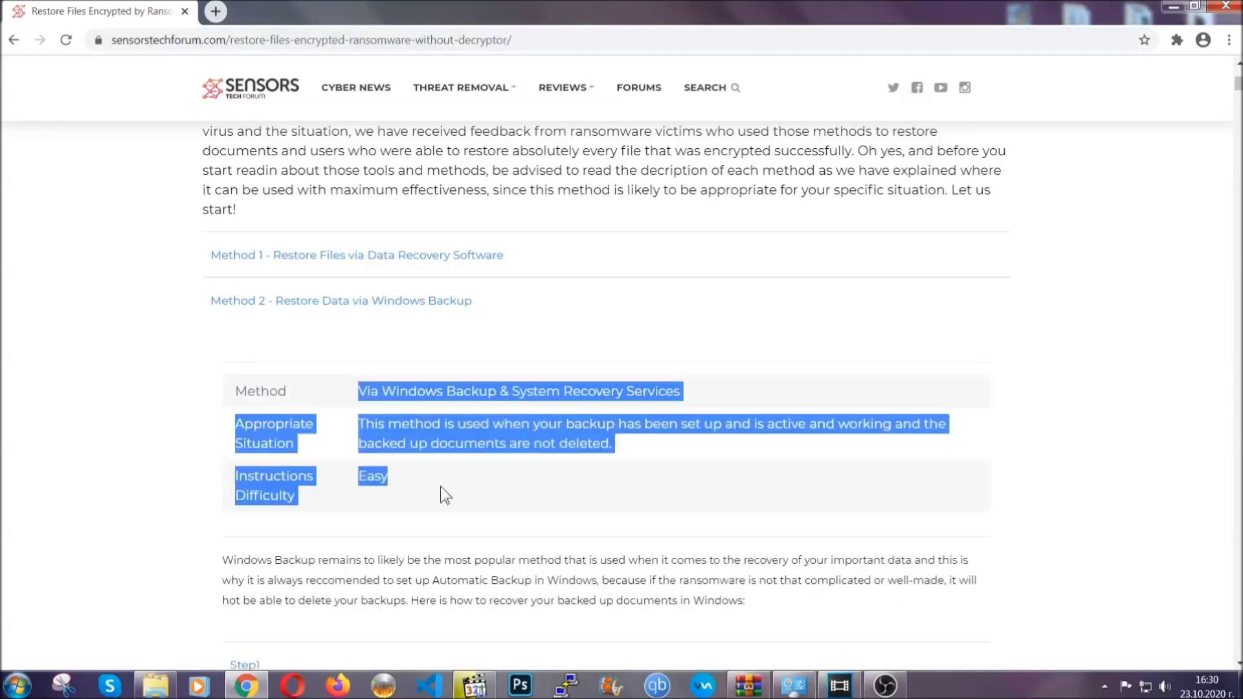
{"action": "left_click", "coordinate": [440, 487]}
{"action": "scroll", "coordinate": [444, 483], "scroll_direction": "down", "scroll_amount": 4}
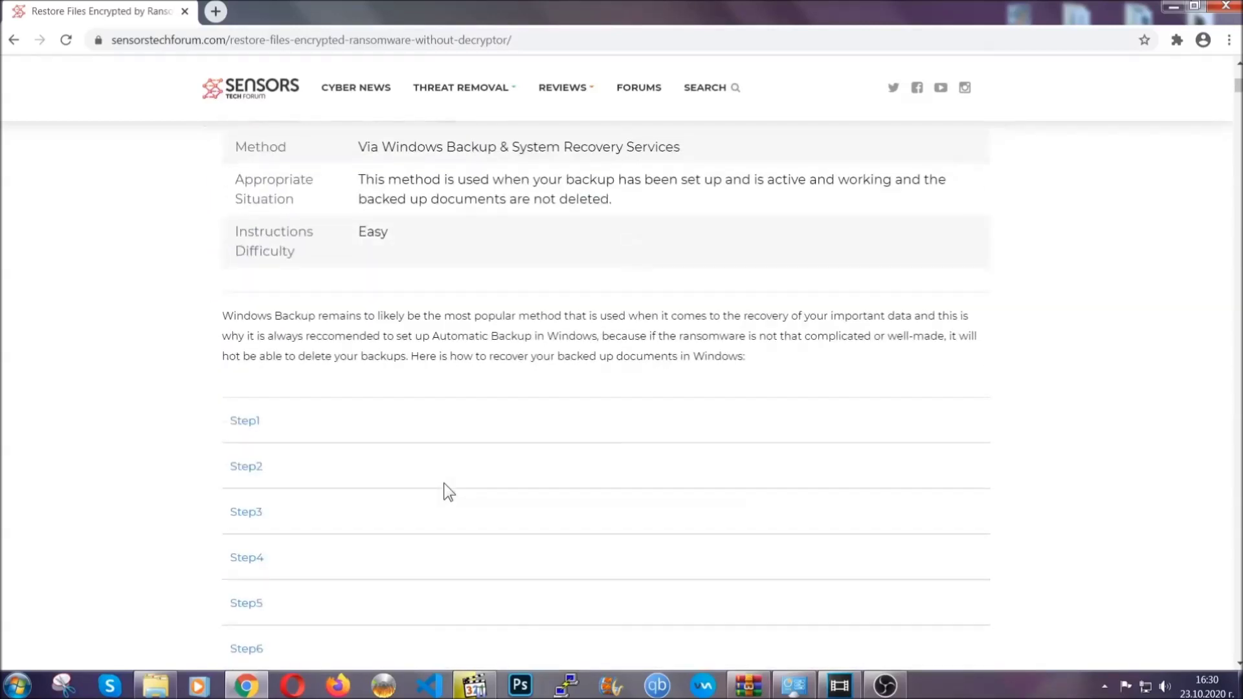
{"action": "scroll", "coordinate": [444, 483], "scroll_direction": "down", "scroll_amount": 1}
Expand Step1, Step2 and Step3 of the Windows Backup restore method and read through them
{"action": "left_click", "coordinate": [255, 341]}
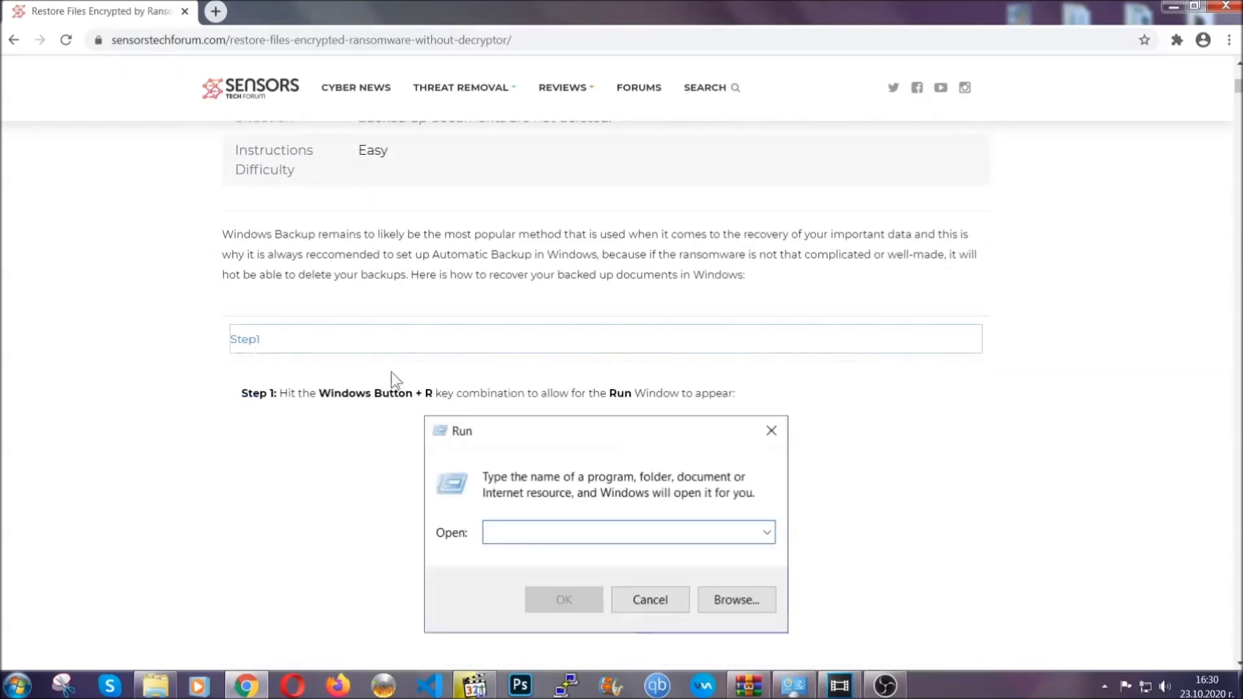
{"action": "scroll", "coordinate": [583, 402], "scroll_direction": "down", "scroll_amount": 5}
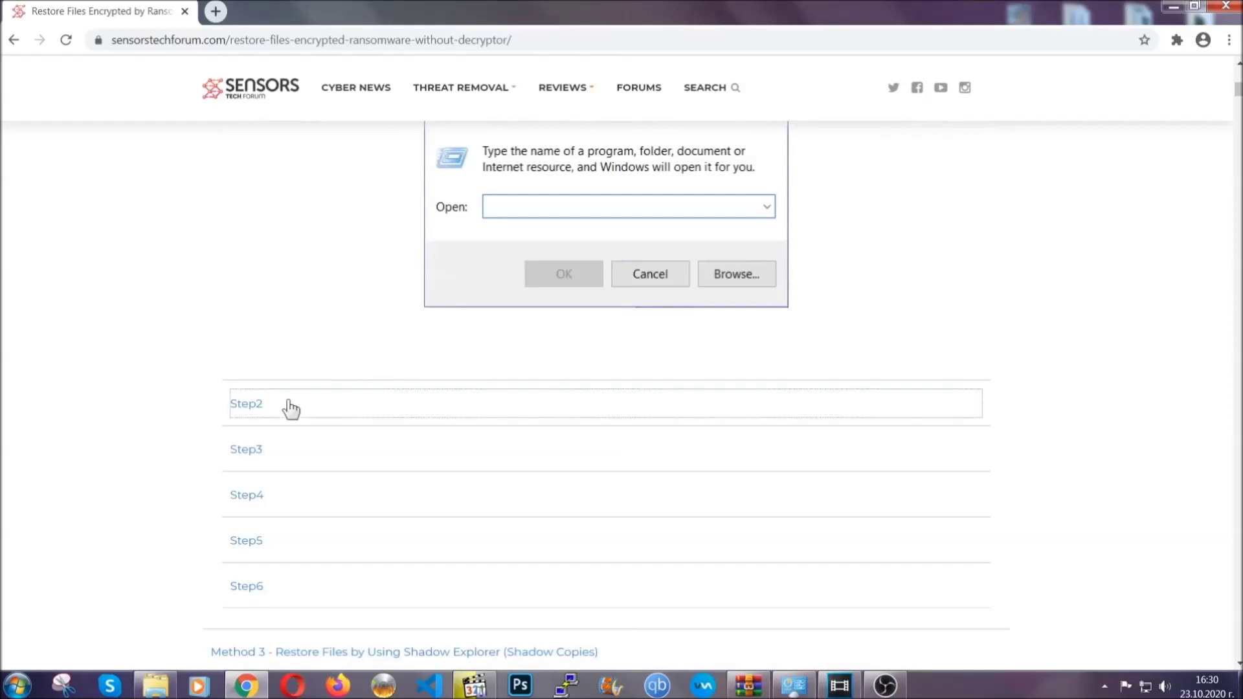
{"action": "left_click", "coordinate": [291, 409]}
{"action": "scroll", "coordinate": [522, 415], "scroll_direction": "down", "scroll_amount": 5}
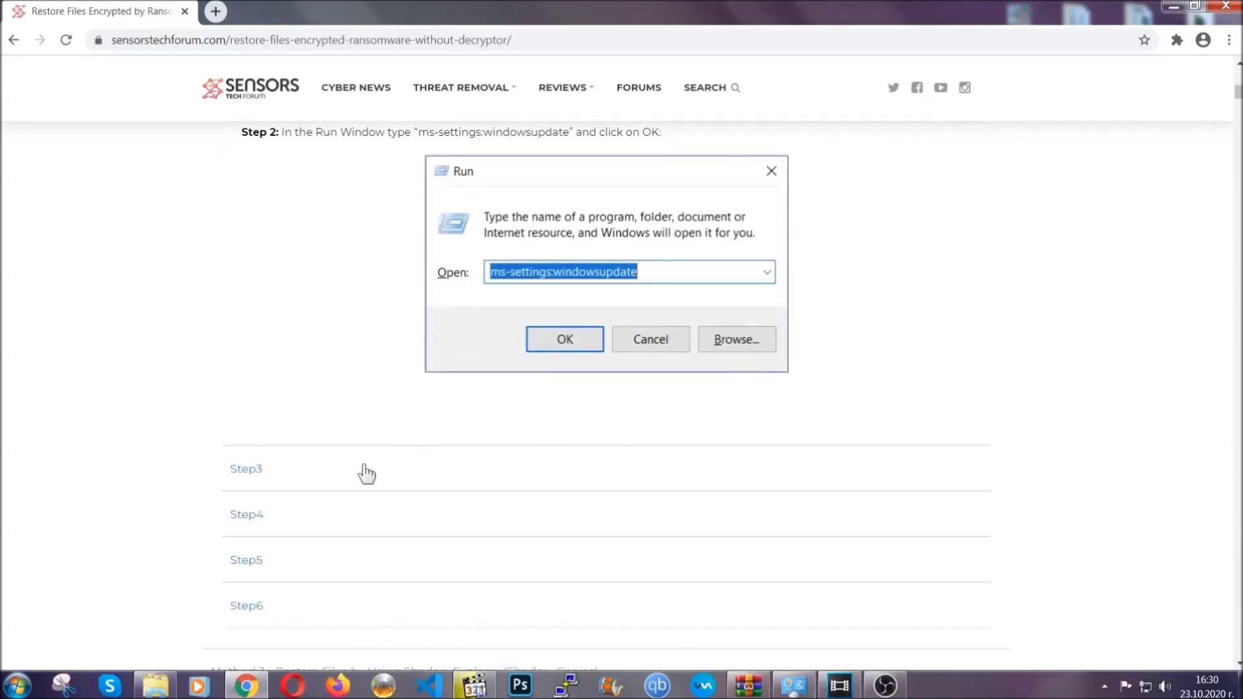
{"action": "left_click", "coordinate": [367, 473]}
{"action": "scroll", "coordinate": [547, 444], "scroll_direction": "down", "scroll_amount": 4}
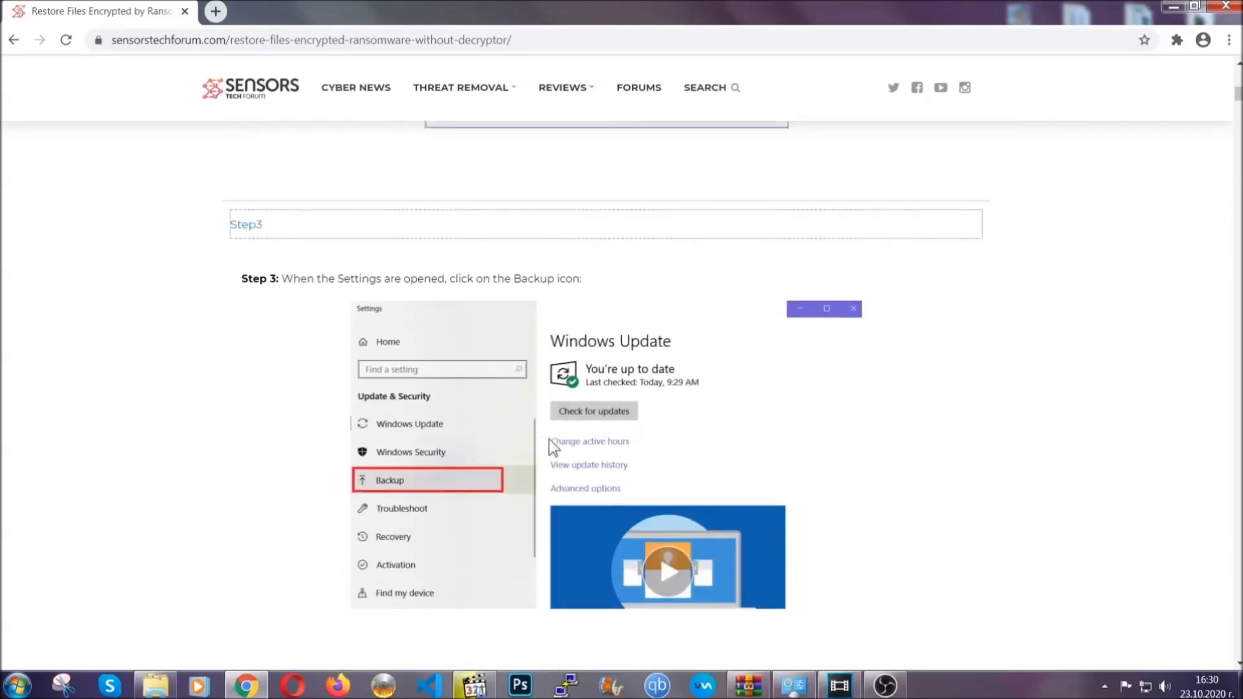
{"action": "scroll", "coordinate": [549, 439], "scroll_direction": "down", "scroll_amount": 3}
{"action": "scroll", "coordinate": [547, 441], "scroll_direction": "down", "scroll_amount": 2}
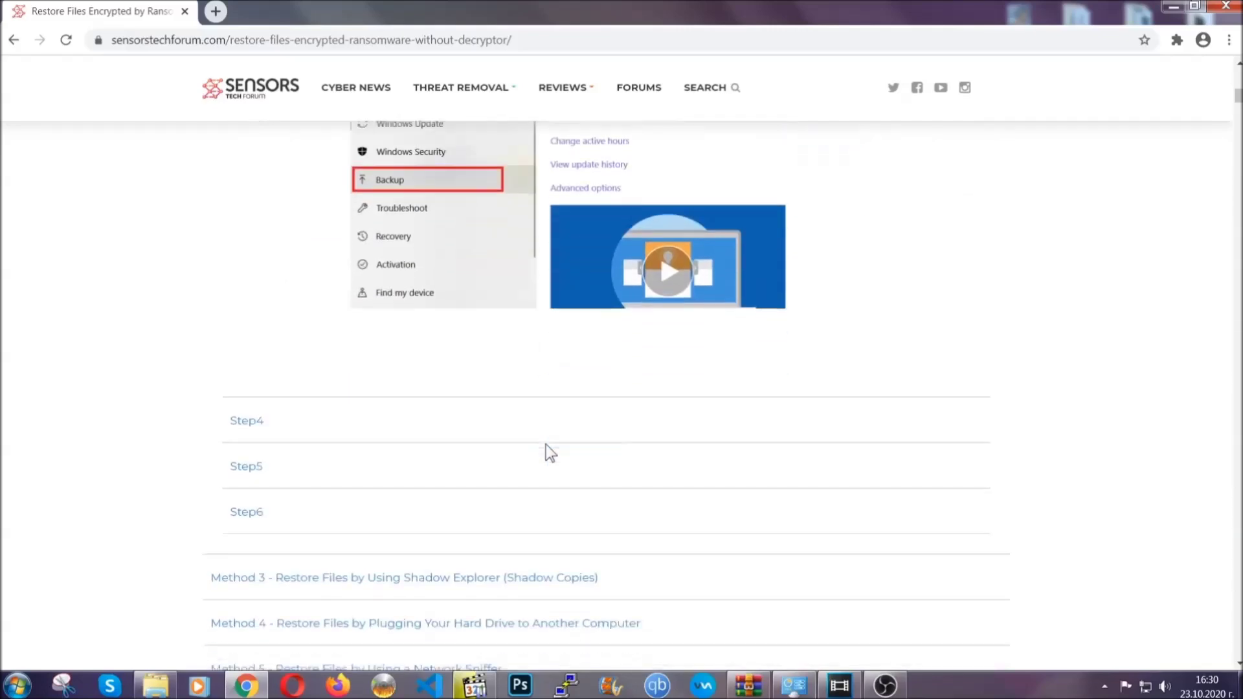
{"action": "scroll", "coordinate": [545, 444], "scroll_direction": "down", "scroll_amount": 8}
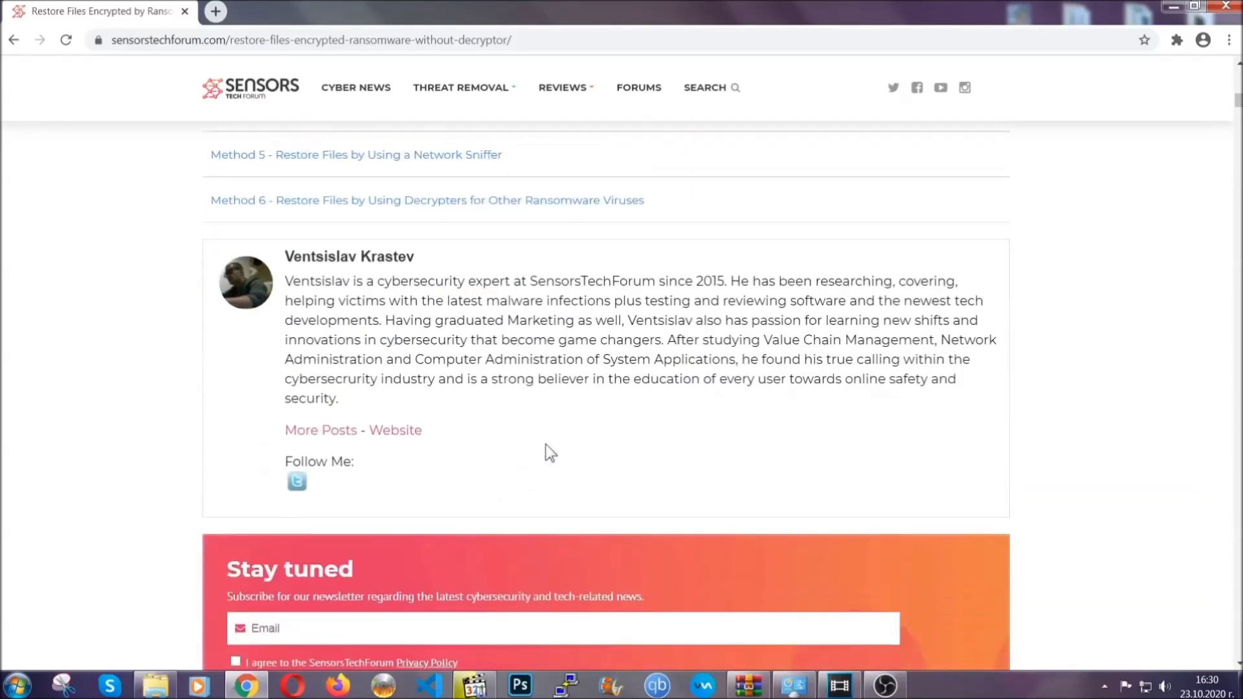
Scroll back up the article and minimize Chrome to reveal the desktop
{"action": "scroll", "coordinate": [545, 445], "scroll_direction": "up", "scroll_amount": 20}
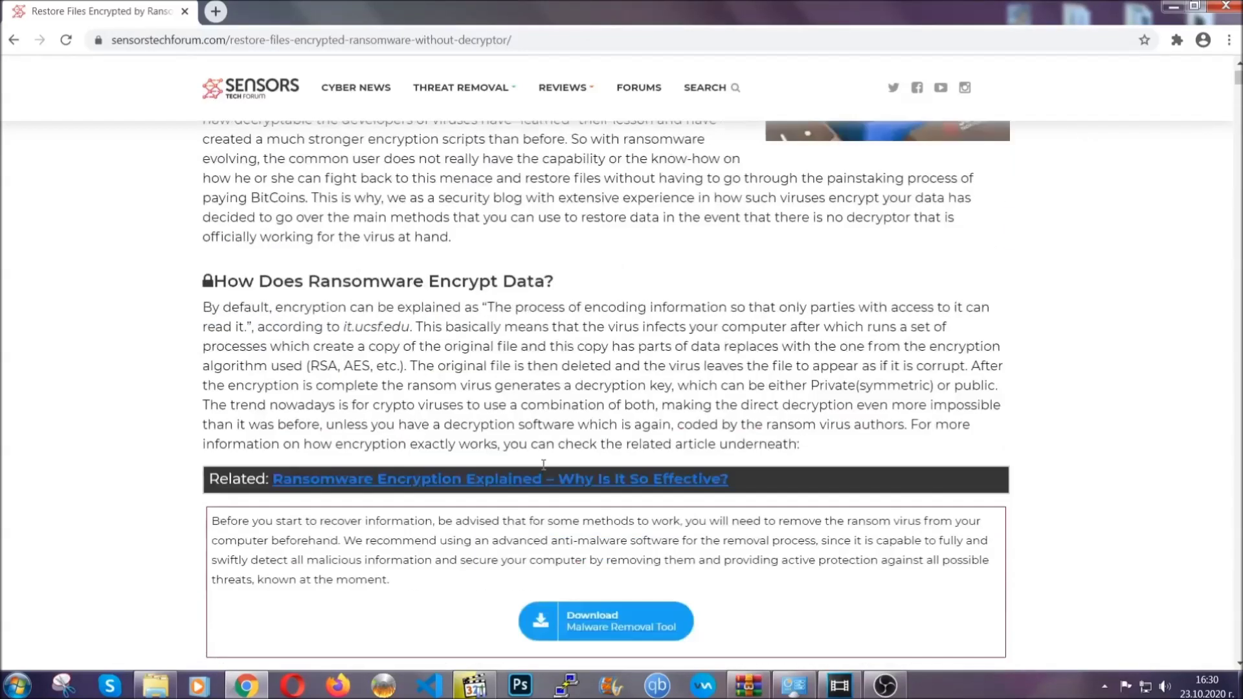
{"action": "scroll", "coordinate": [543, 465], "scroll_direction": "up", "scroll_amount": 5}
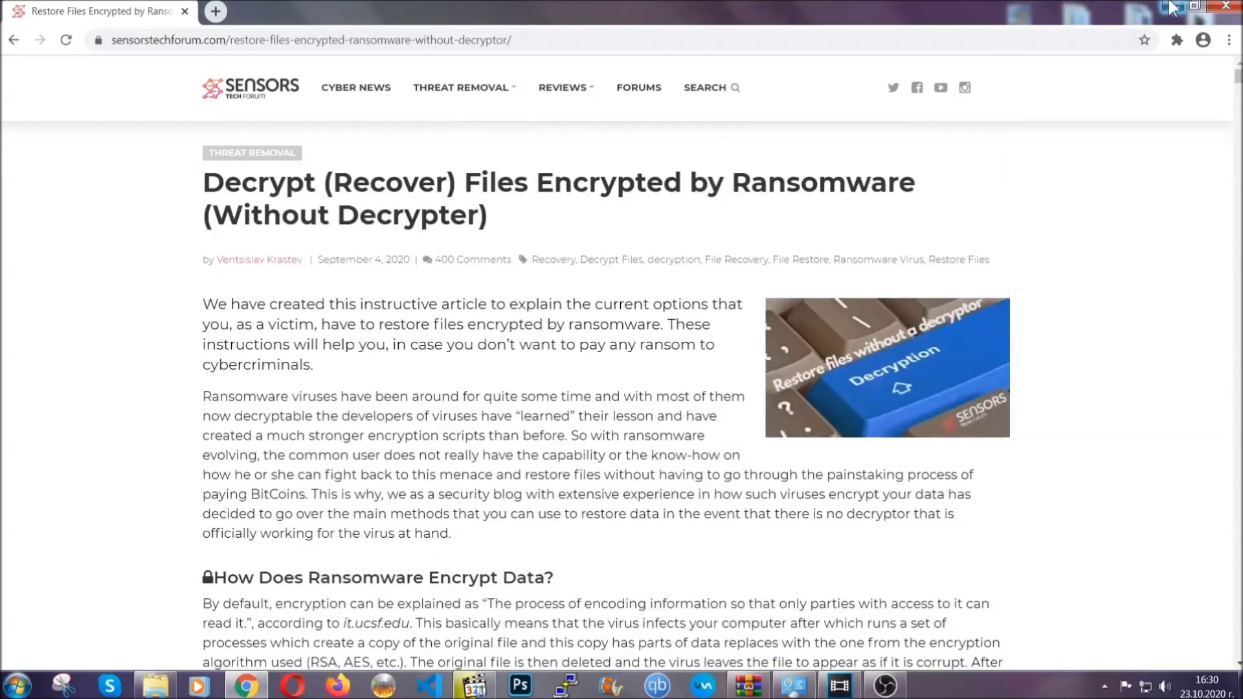
{"action": "left_click", "coordinate": [1171, 6]}
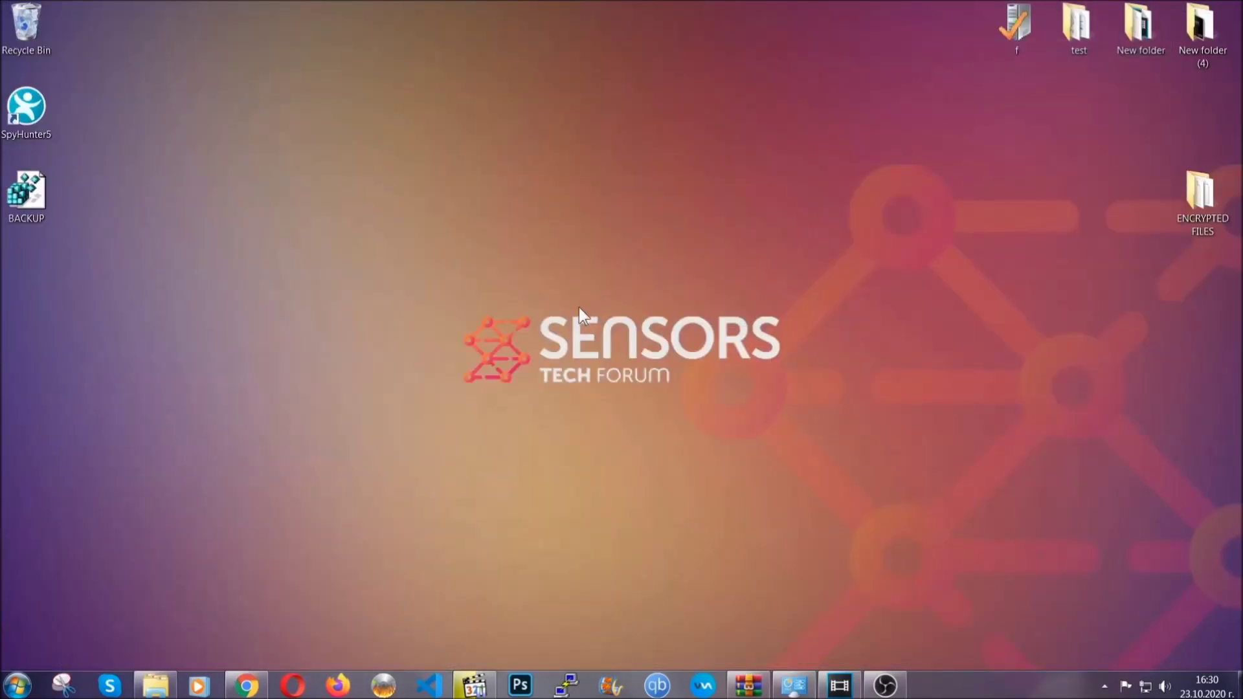